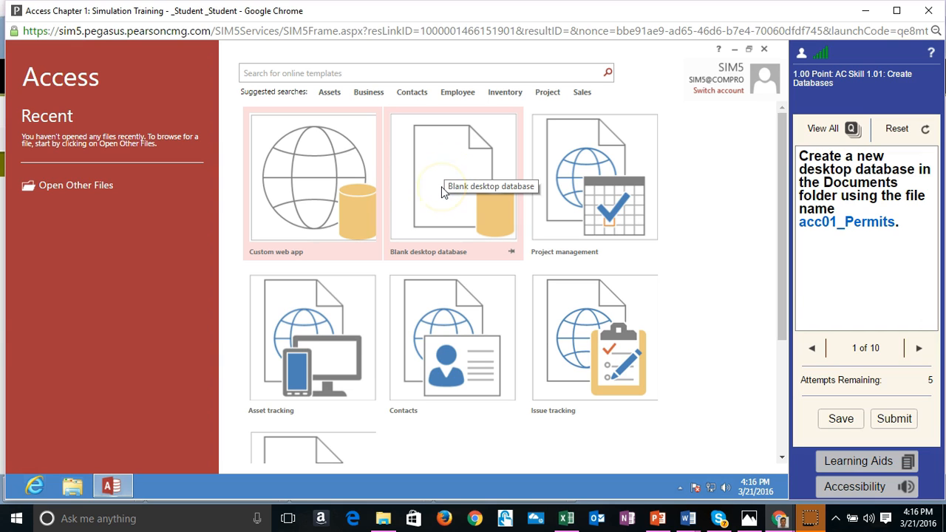
# Create a blank desktop database named acc01_Permits in the Documents folder.
pyautogui.click(444, 191)
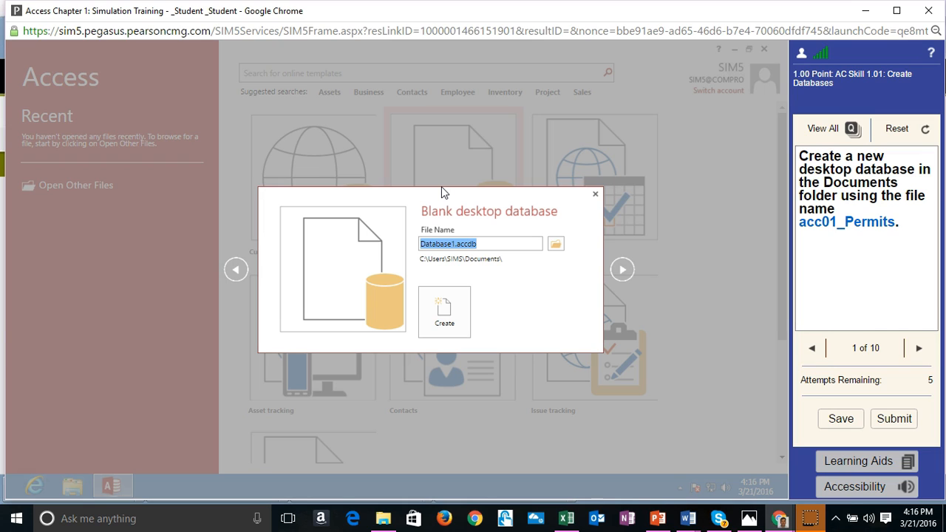
pyautogui.write('acc01')
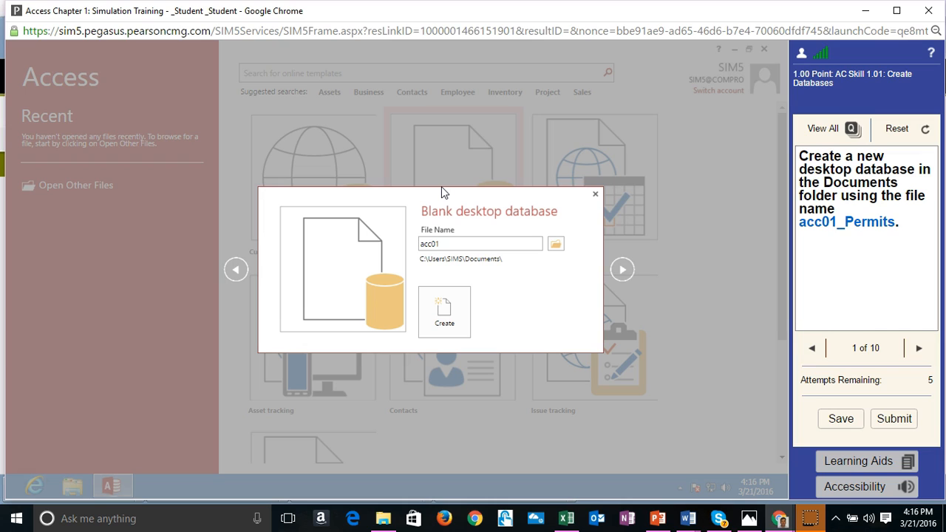
pyautogui.write('_Permits')
pyautogui.click(460, 311)
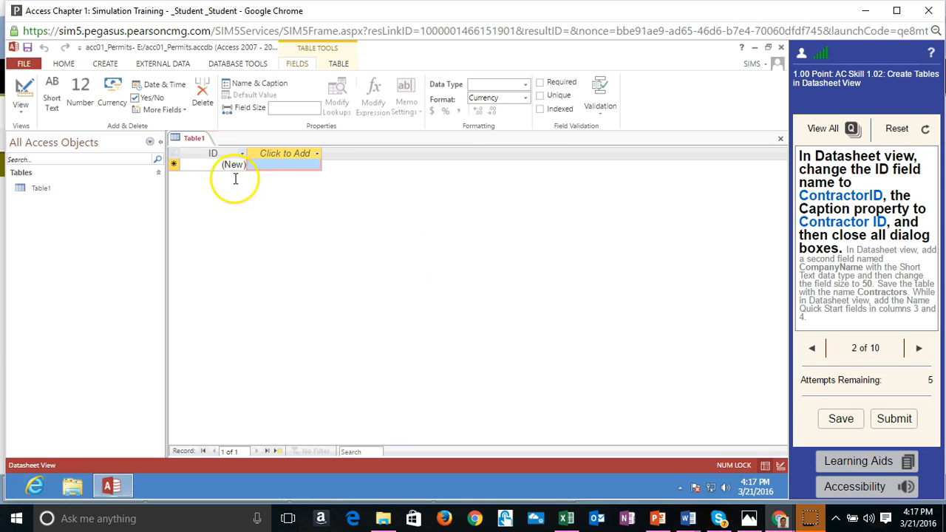
# Rename the table's ID field as ContractorID and set its caption to Contractor ID.
pyautogui.click(214, 165)
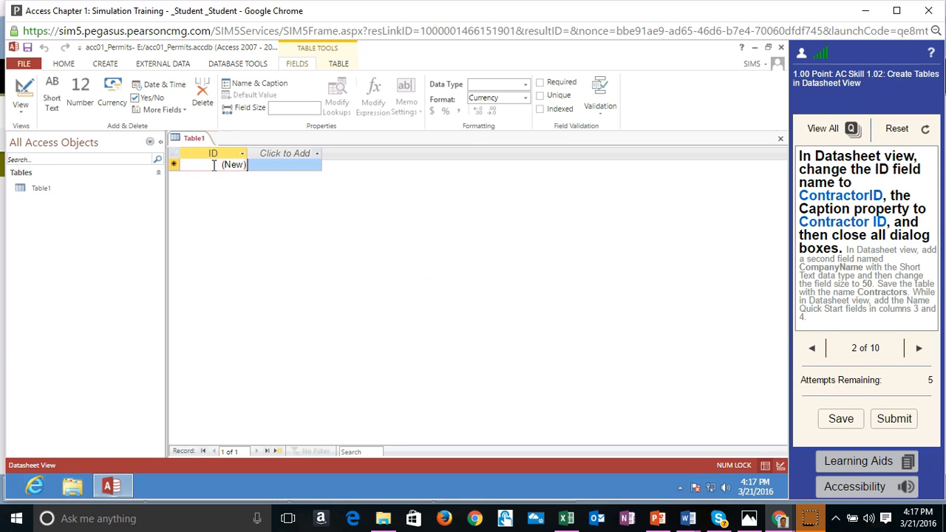
pyautogui.click(248, 83)
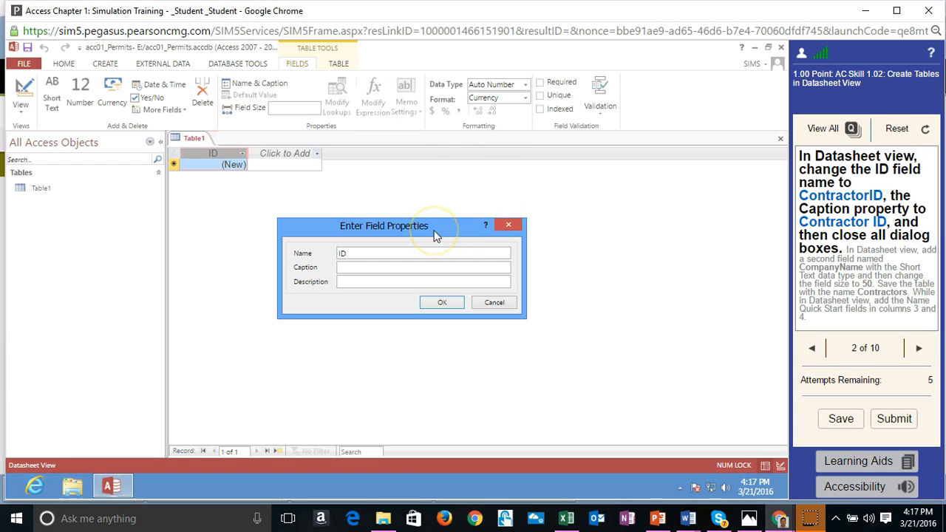
pyautogui.write('Contractor')
pyautogui.click(354, 272)
pyautogui.write('Contractor ID')
pyautogui.click(447, 302)
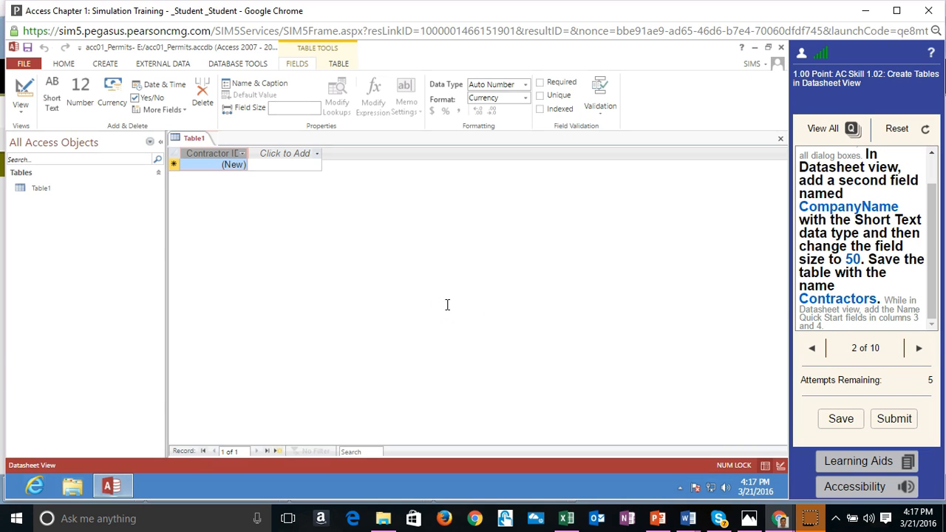
# Add a second field with the Short Text data type and name it CompanyName.
pyautogui.click(484, 252)
pyautogui.click(316, 153)
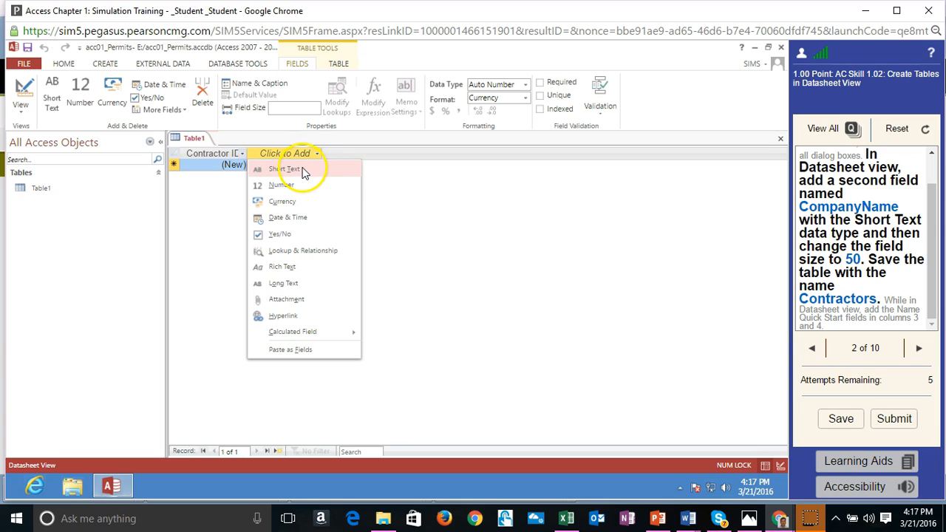
pyautogui.click(285, 169)
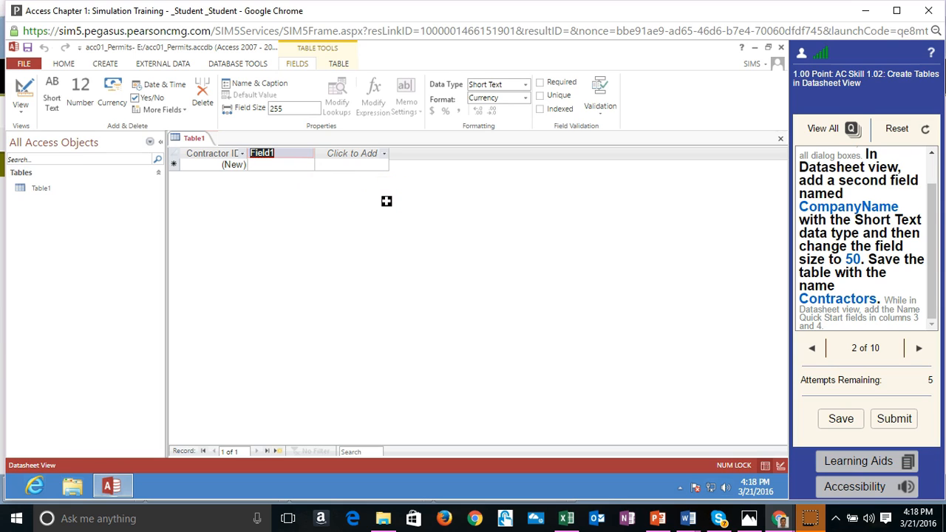
pyautogui.write('CompanyName')
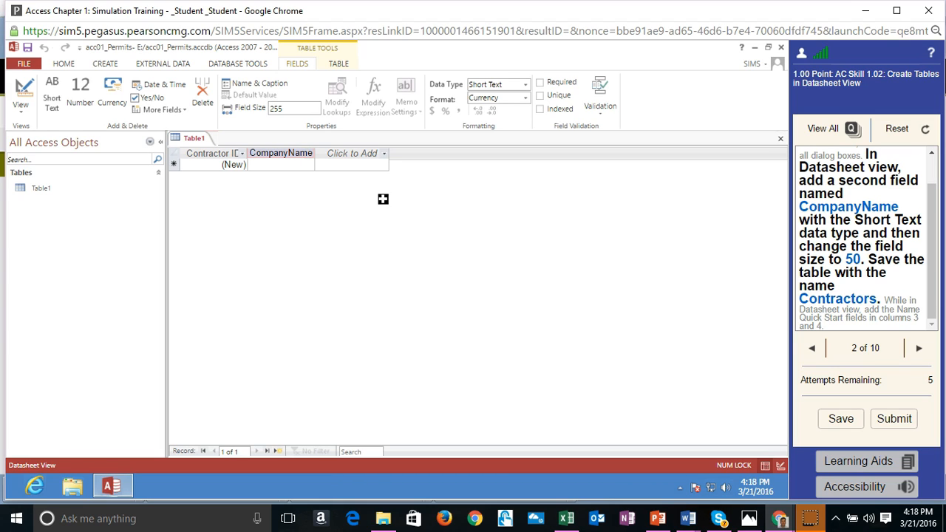
pyautogui.click(369, 193)
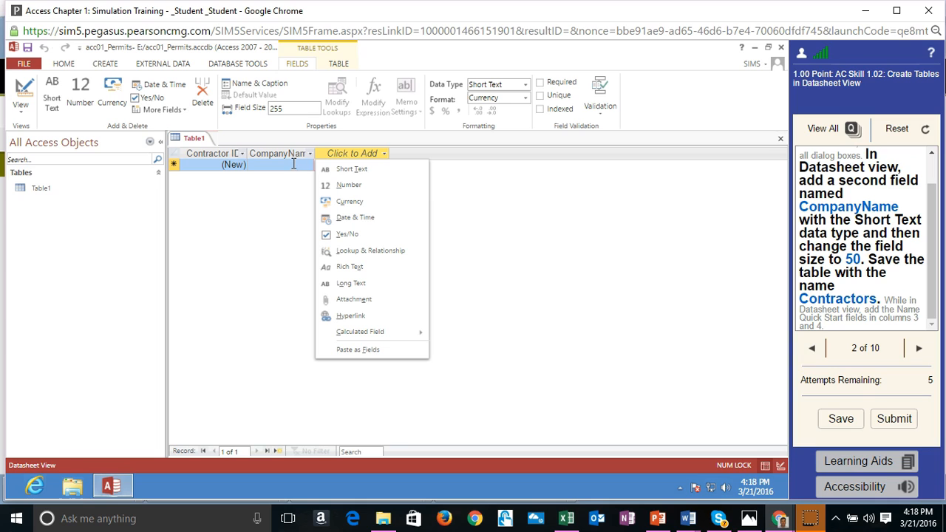
# Set the field size of the CompanyName field to 50.
pyautogui.click(291, 108)
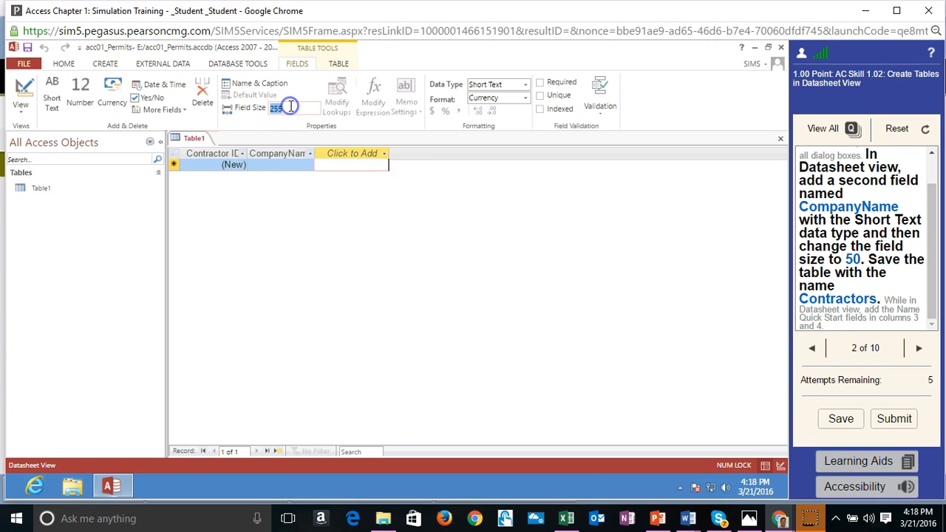
pyautogui.click(281, 153)
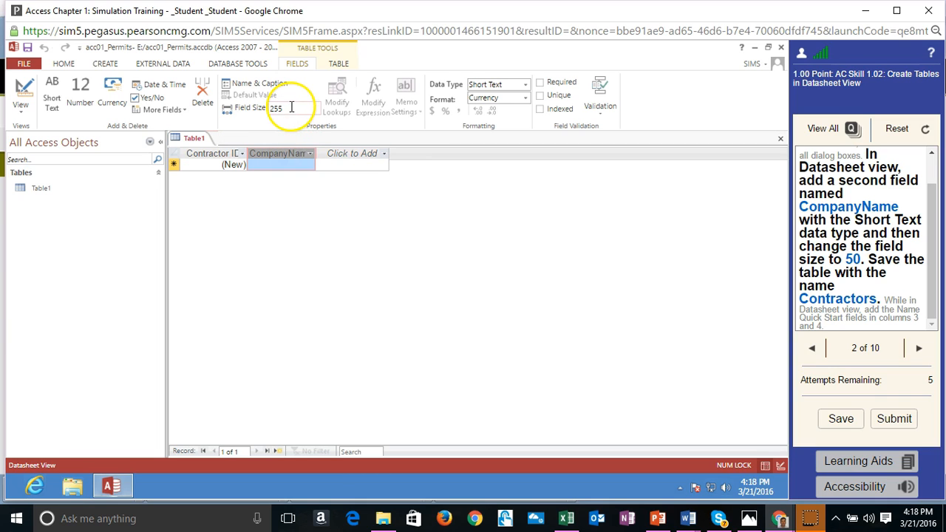
pyautogui.click(260, 107)
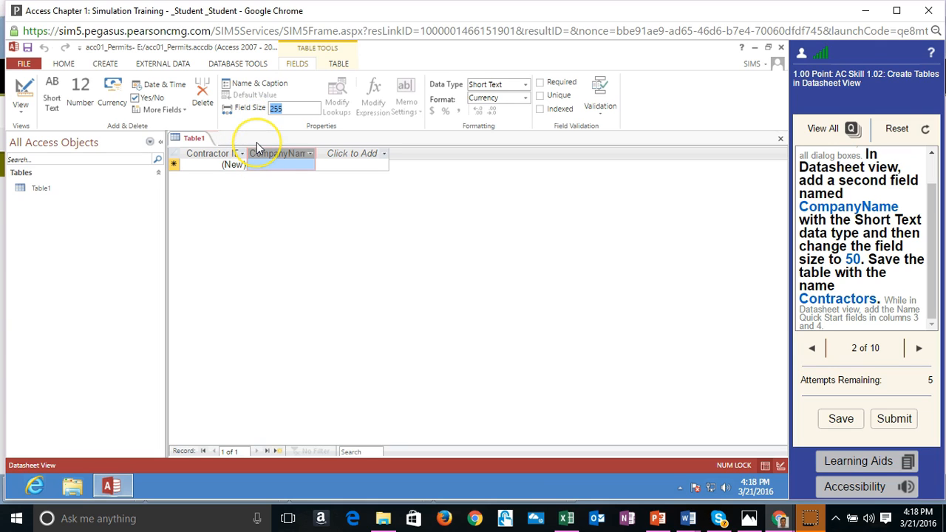
pyautogui.write('50')
pyautogui.click(287, 164)
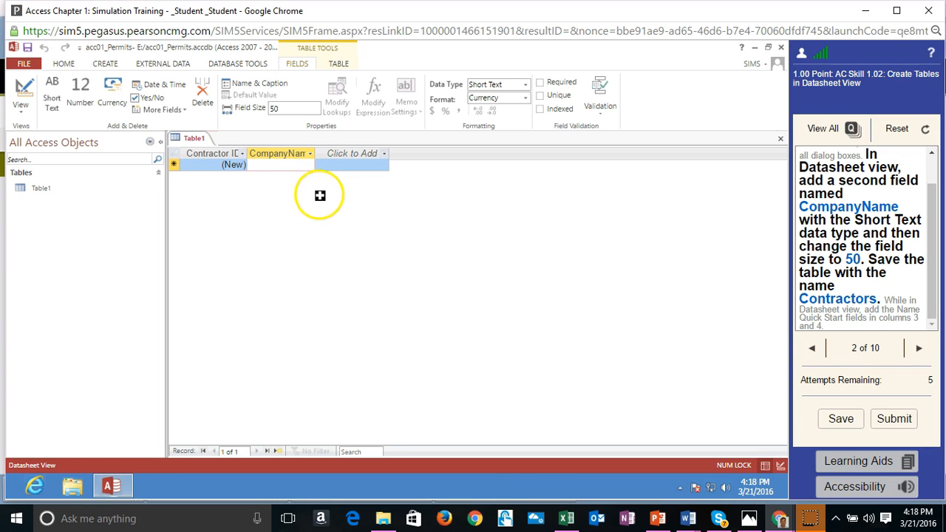
# Save the table with the name Contractors.
pyautogui.click(33, 64)
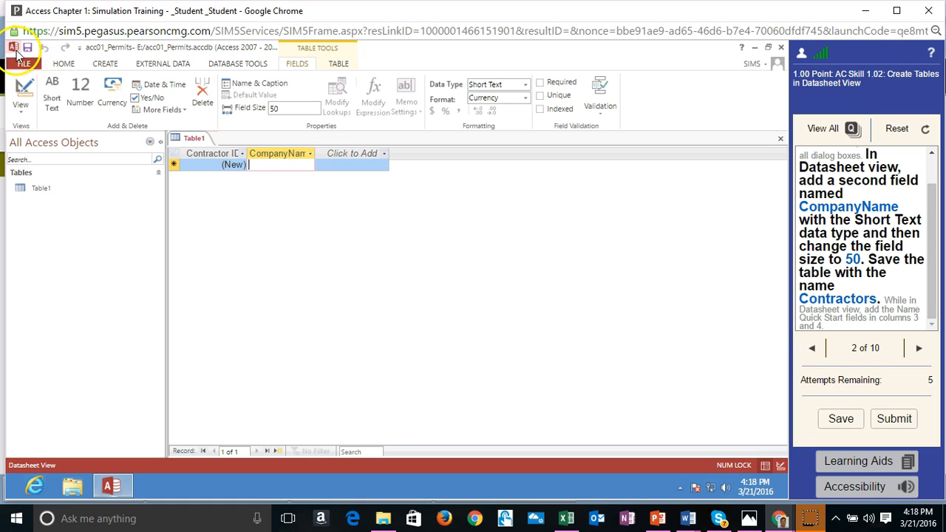
pyautogui.click(29, 48)
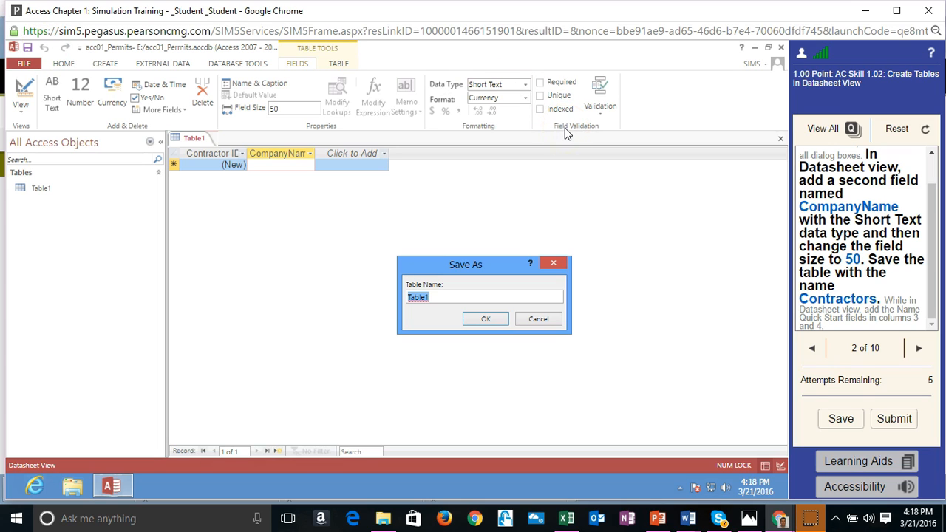
pyautogui.write('Contractors')
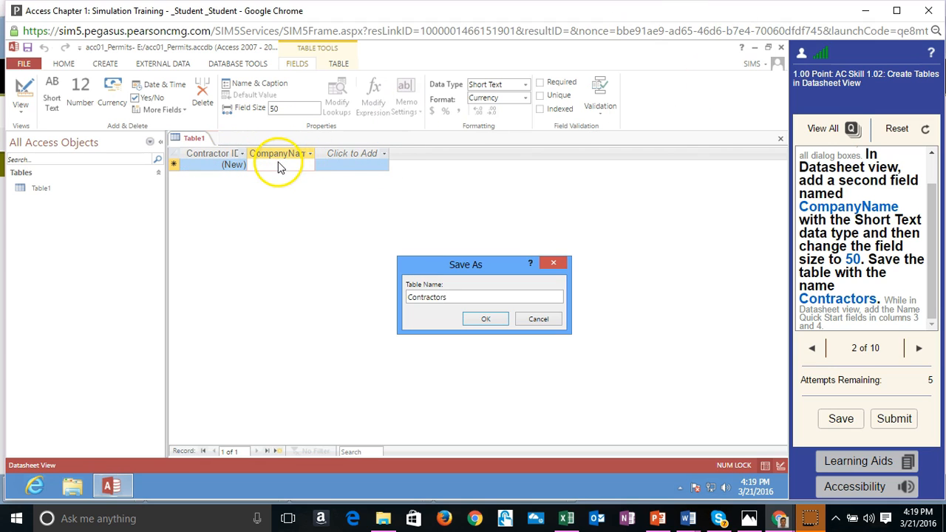
pyautogui.click(490, 321)
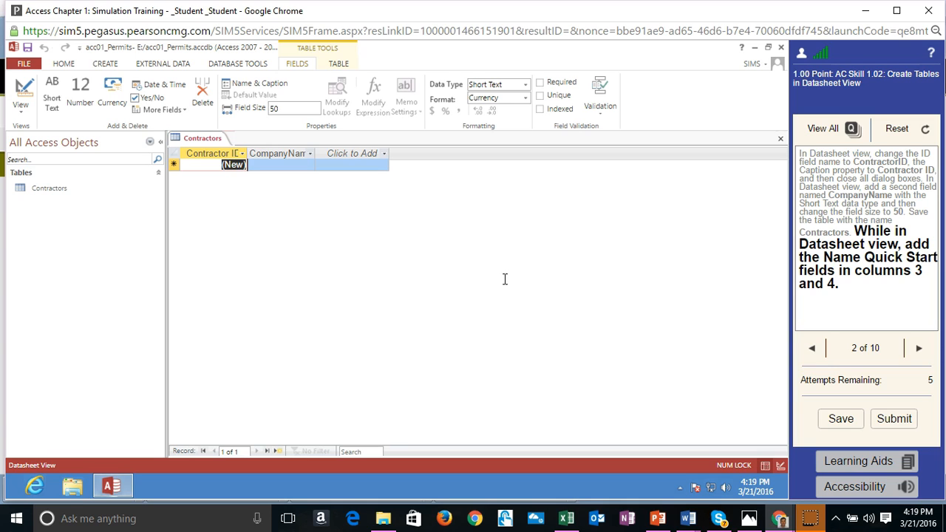
# Add the Name Quick Start fields after the CompanyName column in the Contractors table.
pyautogui.click(22, 108)
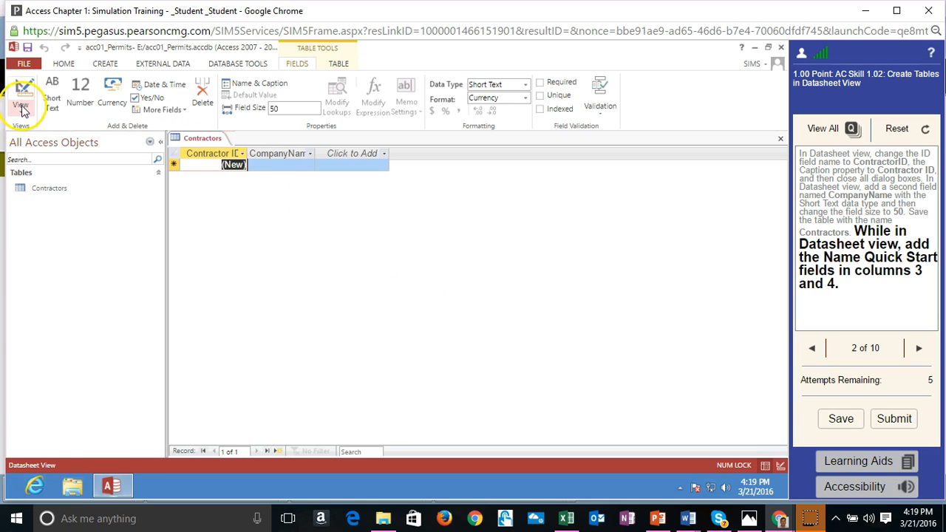
pyautogui.click(465, 193)
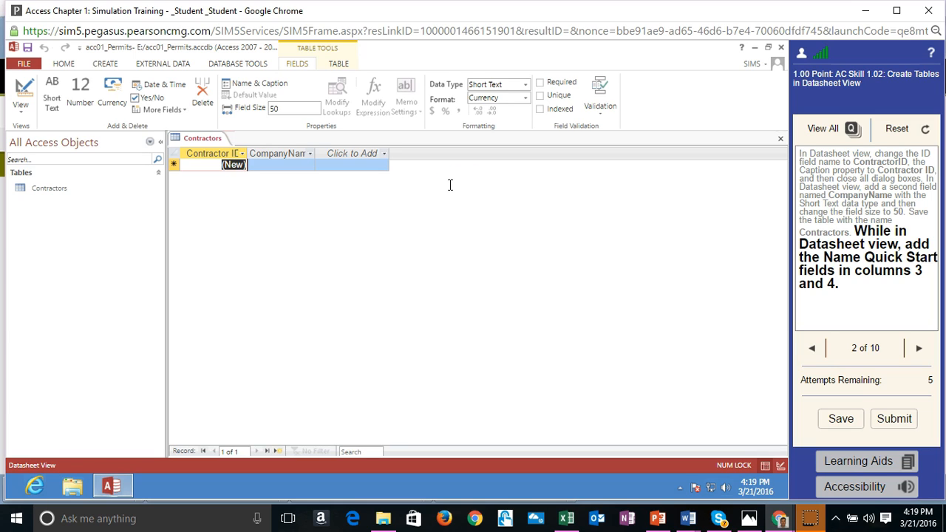
pyautogui.click(352, 150)
pyautogui.click(634, 212)
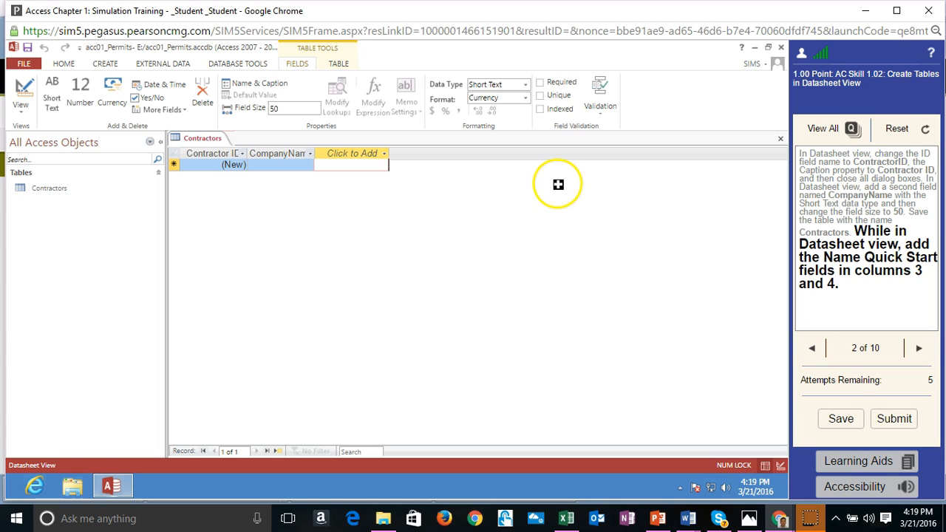
pyautogui.click(162, 109)
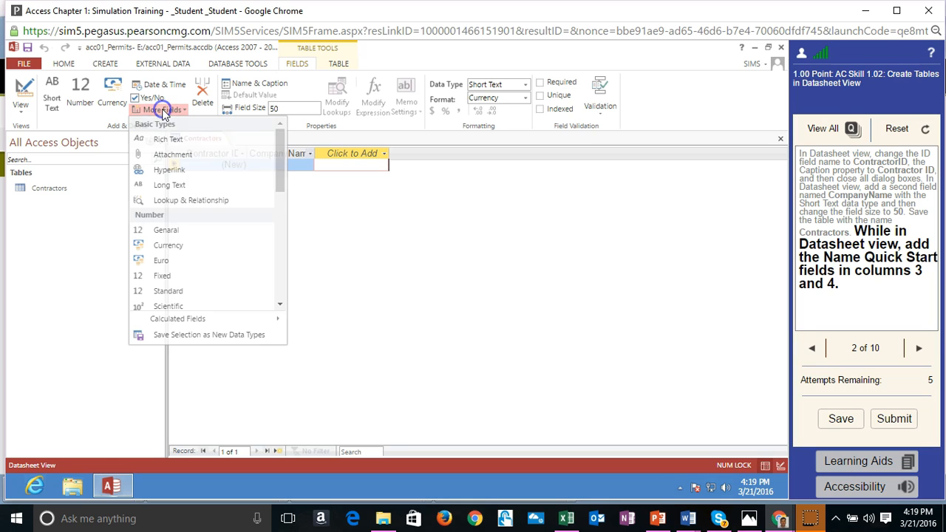
pyautogui.moveTo(277, 178); pyautogui.dragTo(254, 274)
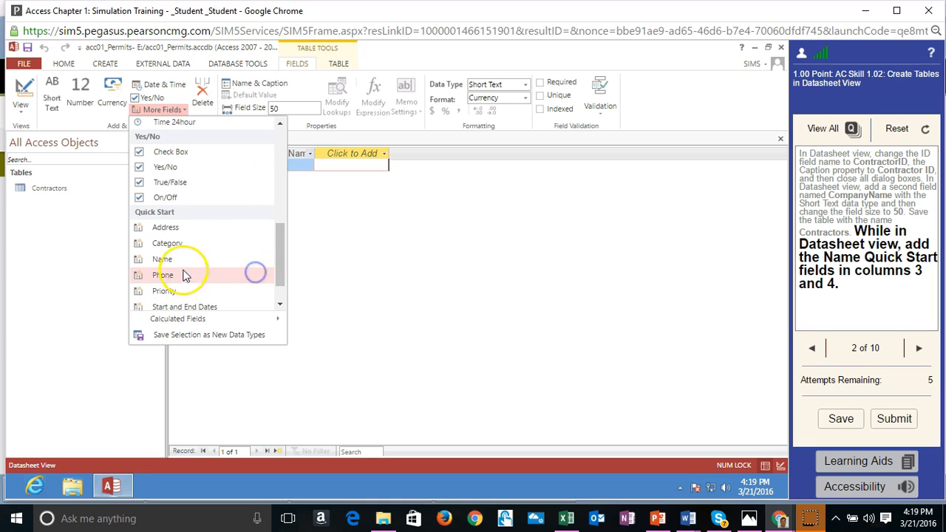
pyautogui.click(160, 261)
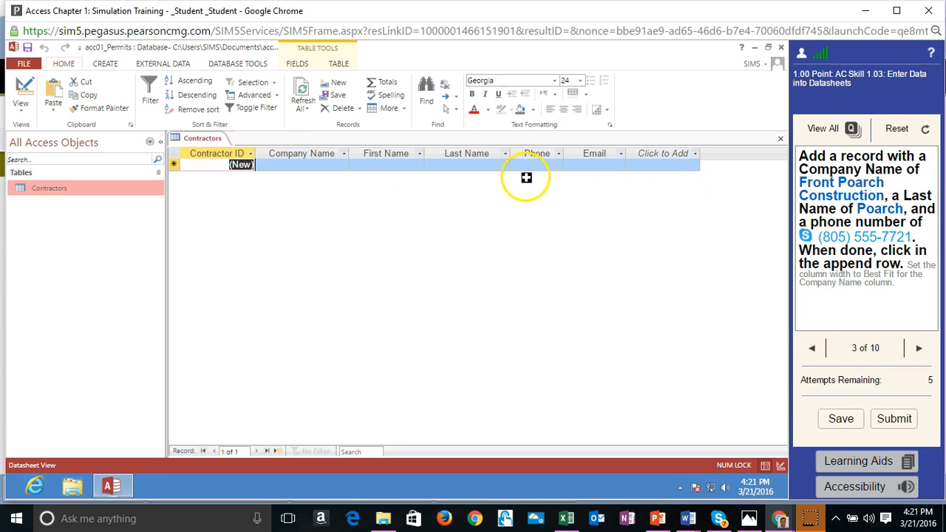
# Start a new Contractors record with the company name Front Poarch Construction.
pyautogui.click(292, 164)
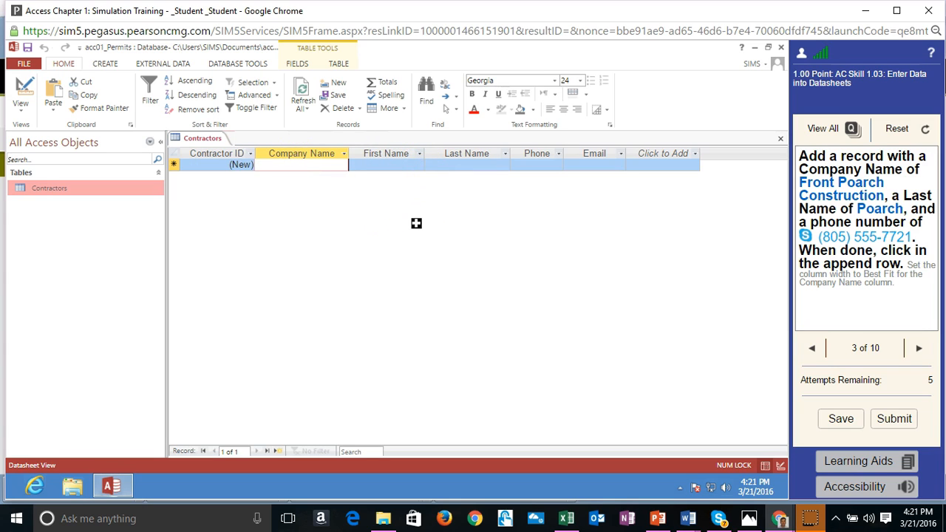
pyautogui.click(353, 248)
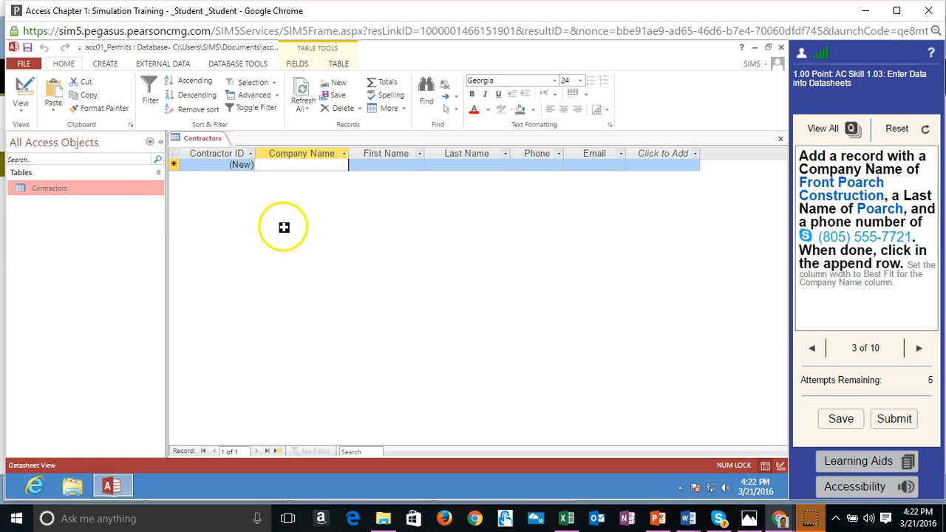
pyautogui.click(294, 168)
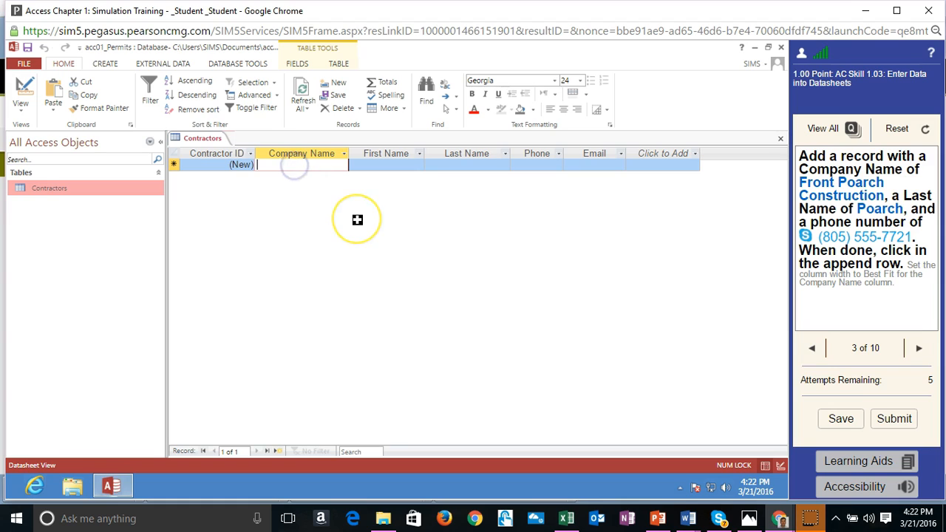
pyautogui.write('Fro')
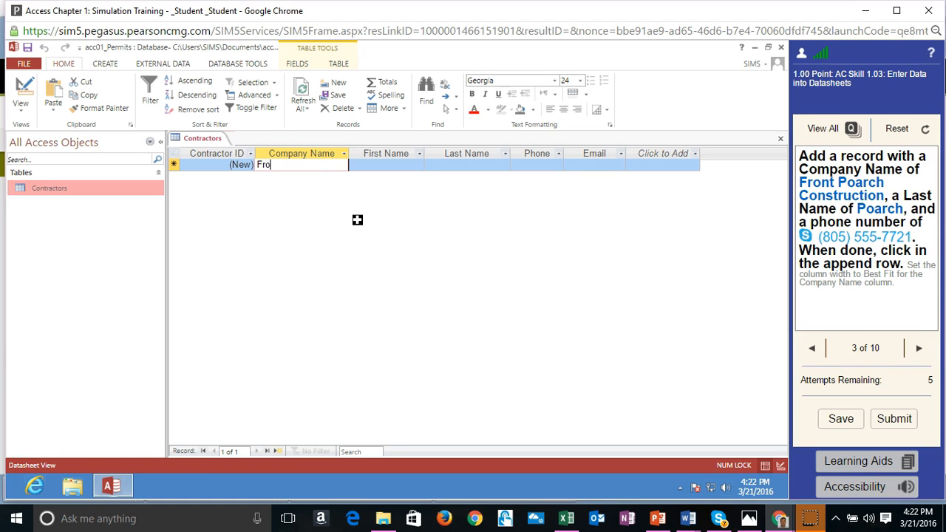
pyautogui.write('nt Poarch Construction')
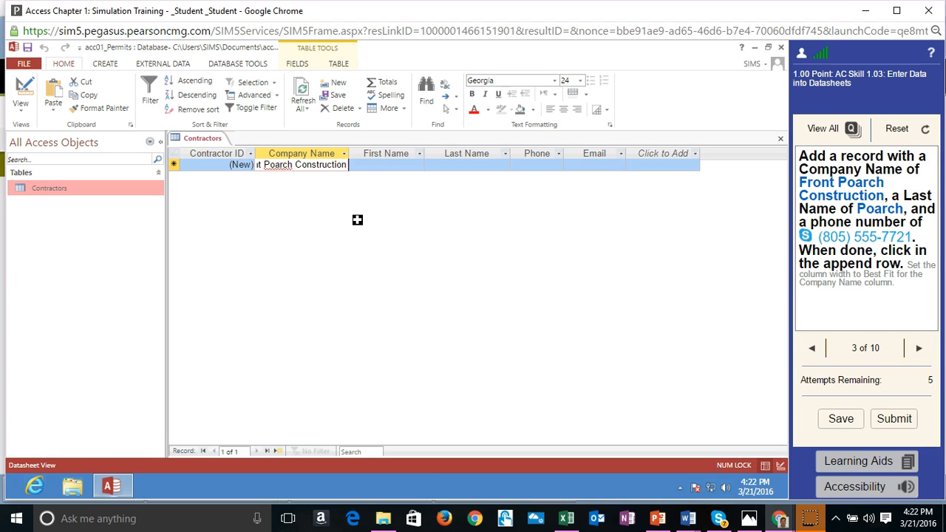
pyautogui.press('Tab')
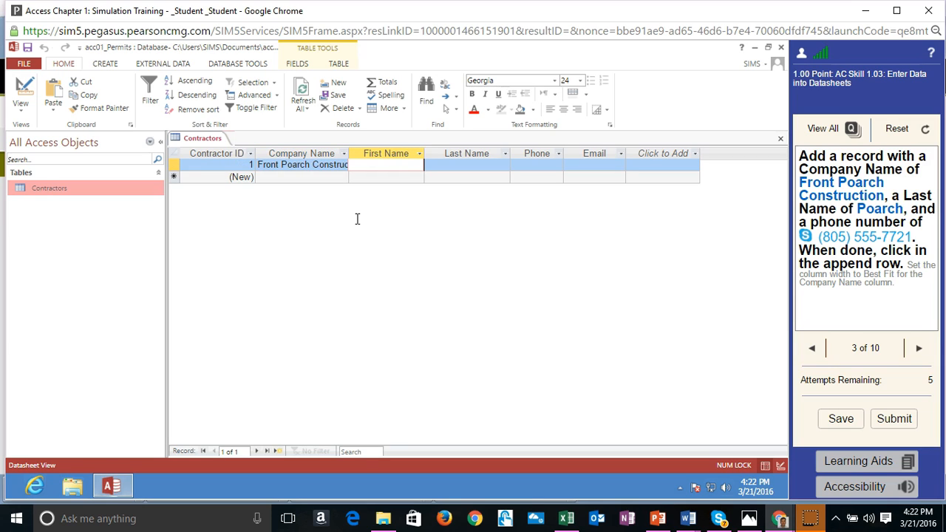
# Fill in the record's last name and phone number, leaving the first name empty, and move to the append row.
pyautogui.press('Tab')
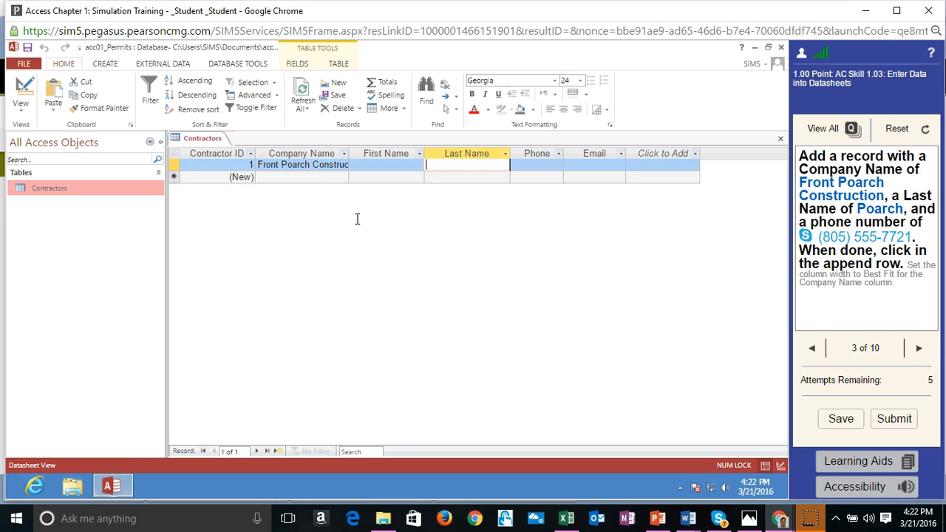
pyautogui.write('Poarch')
pyautogui.press('Tab')
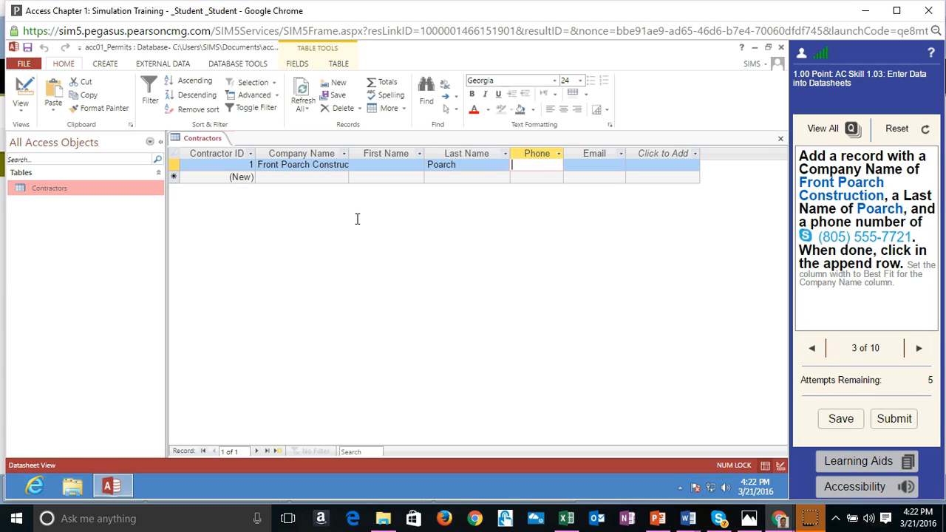
pyautogui.write('(805) 555-7721')
pyautogui.click(194, 178)
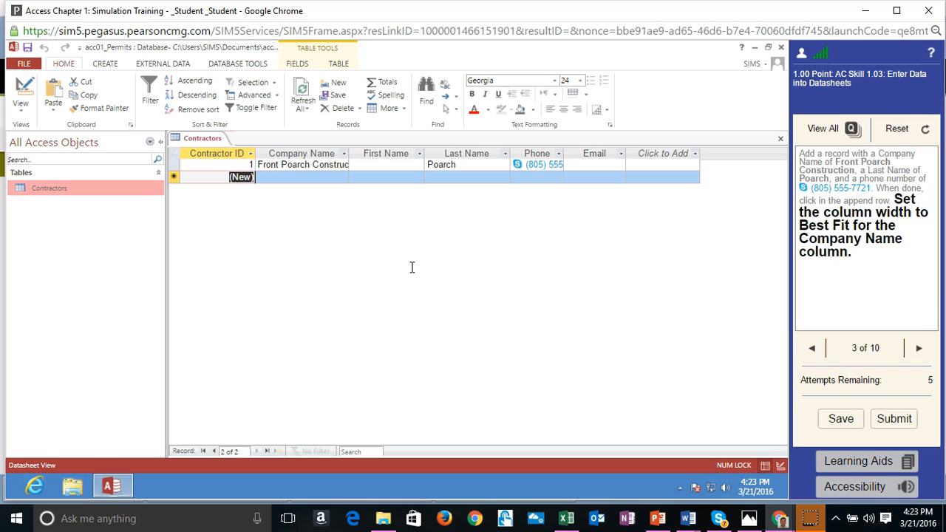
# Set the Company Name column of the Contractors table to its Best Fit width.
pyautogui.click(309, 153)
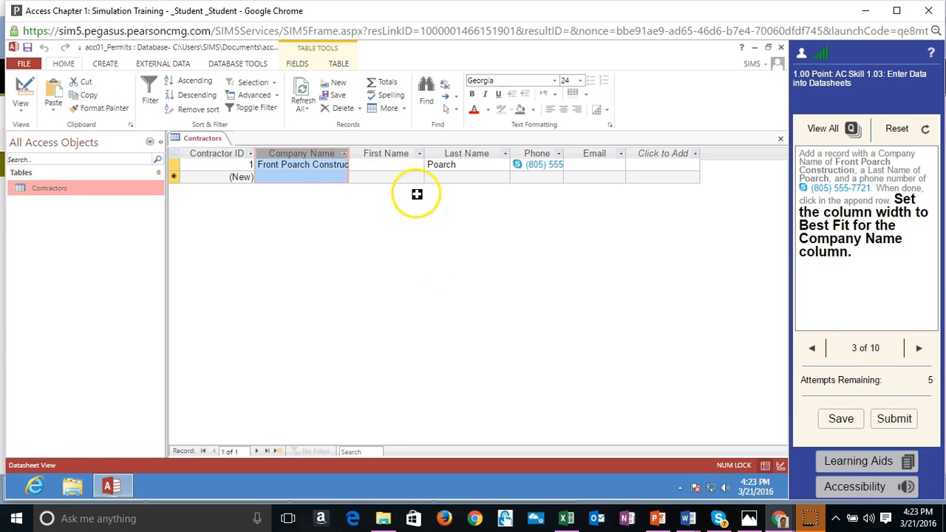
pyautogui.click(397, 116)
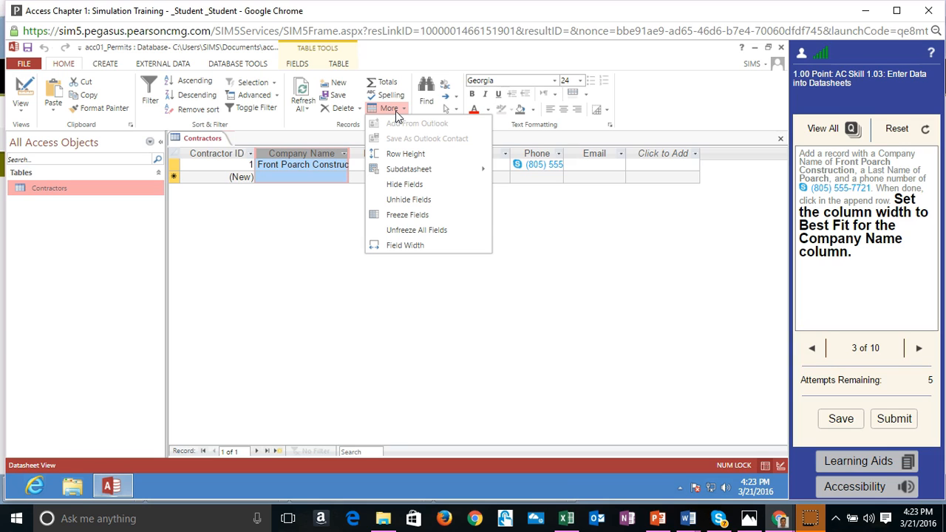
pyautogui.click(405, 252)
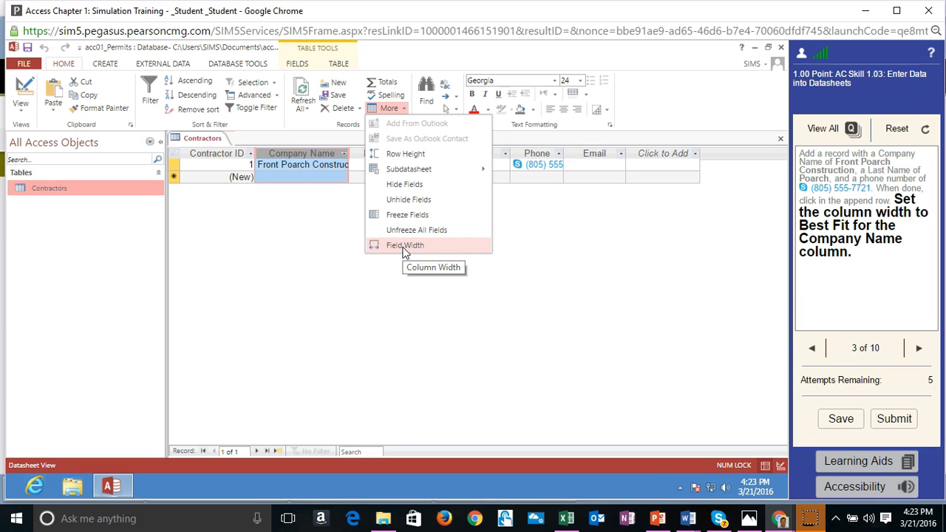
pyautogui.click(405, 246)
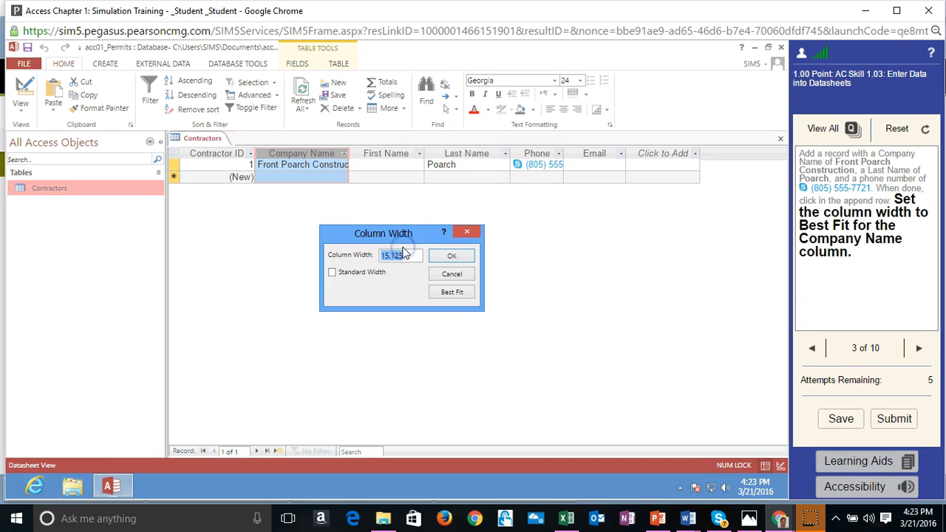
pyautogui.click(453, 293)
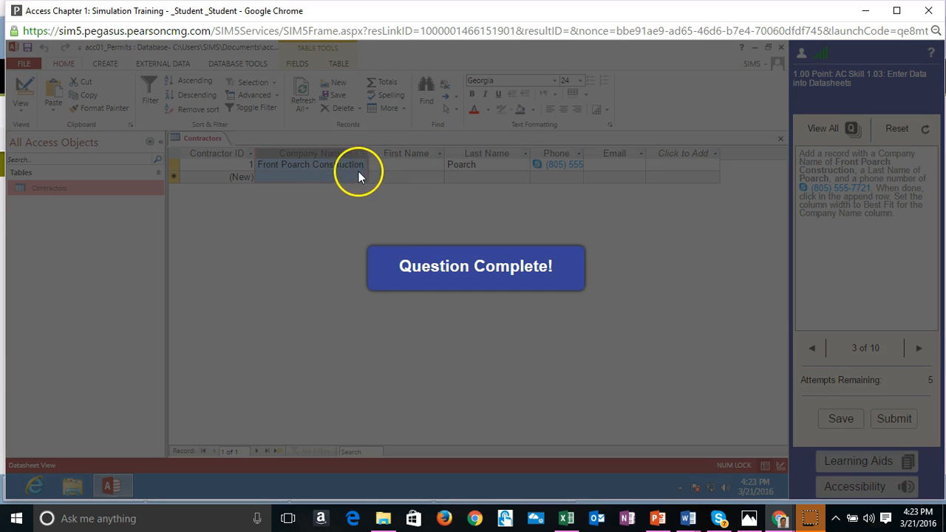
pyautogui.click(402, 268)
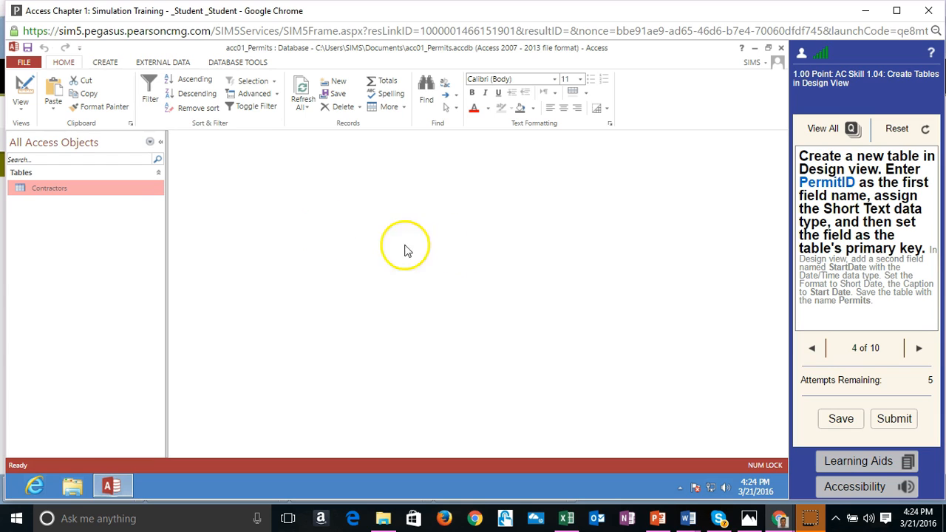
# Create a new blank table in Design view.
pyautogui.click(105, 62)
pyautogui.click(89, 88)
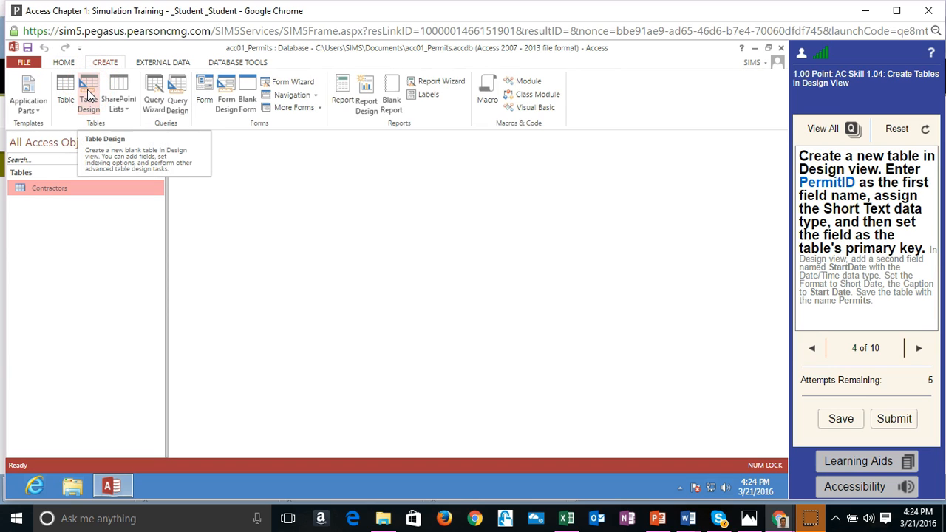
pyautogui.click(89, 92)
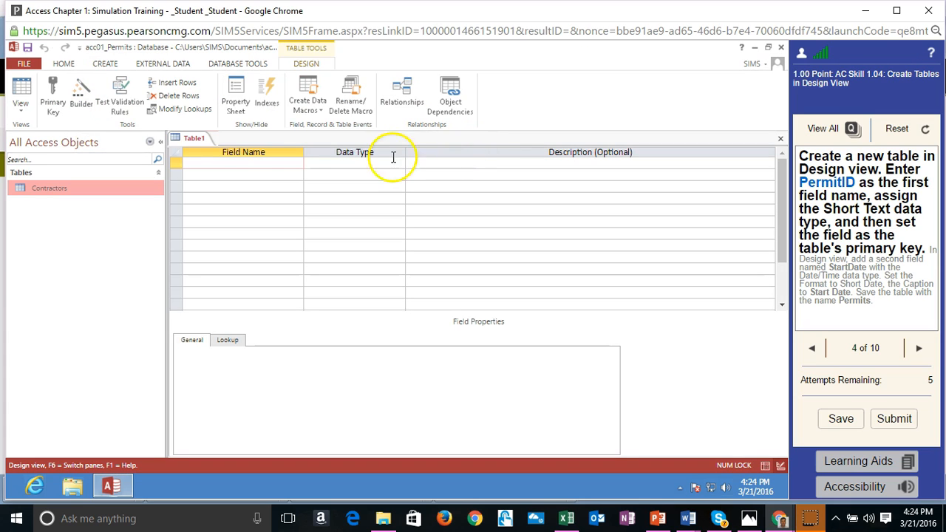
# Add PermitID as the first field with the Short Text data type and make it the table's primary key.
pyautogui.click(247, 163)
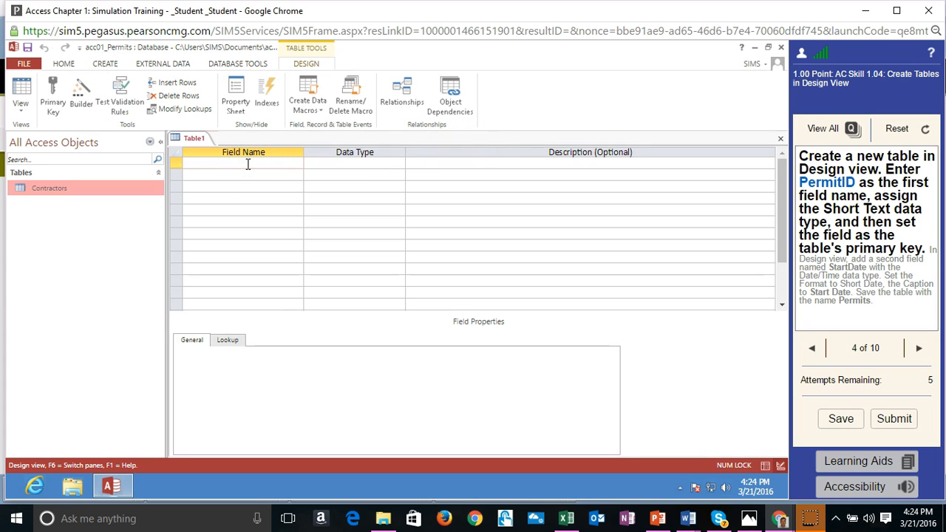
pyautogui.write('PermitID')
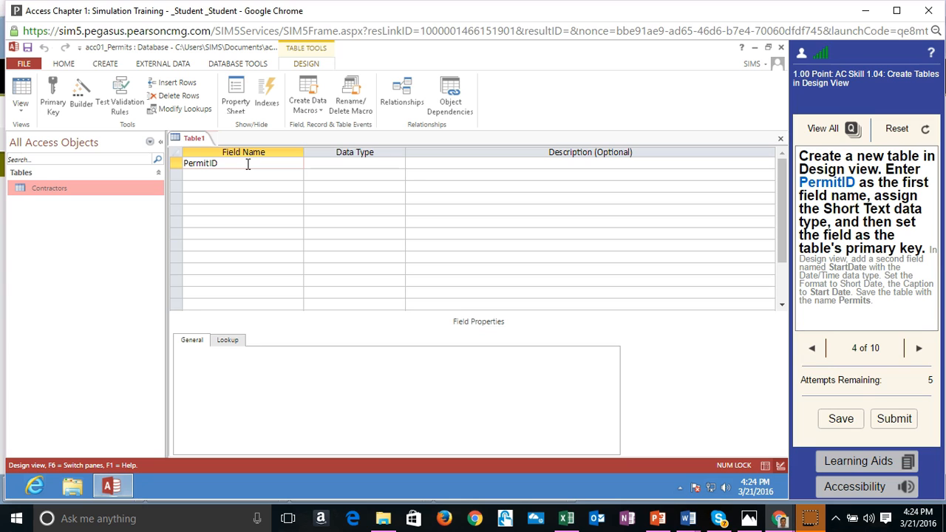
pyautogui.click(334, 163)
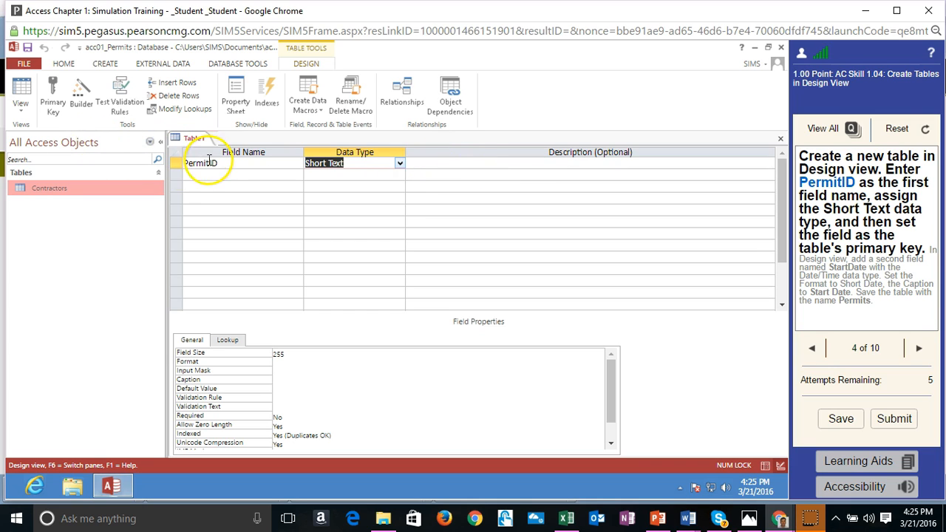
pyautogui.click(53, 92)
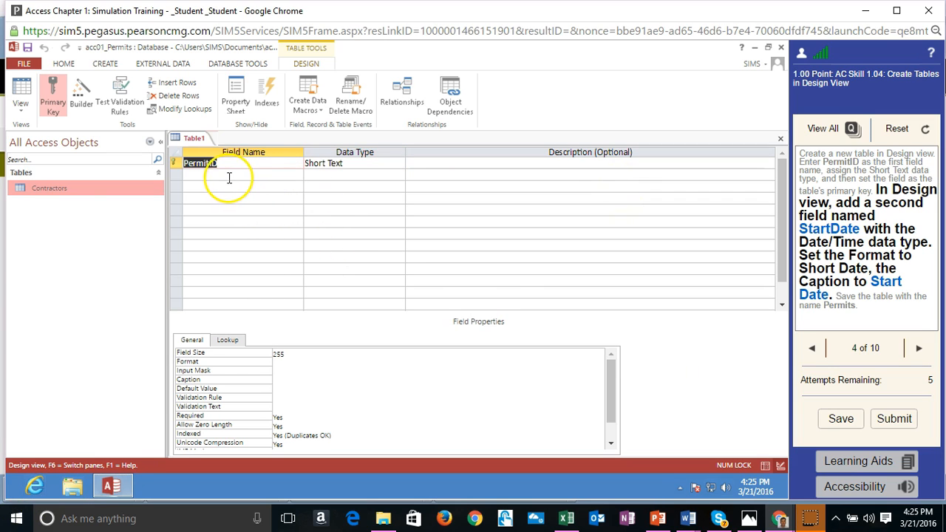
# Add a second field named StartDate with the Date/Time data type below PermitID.
pyautogui.click(217, 175)
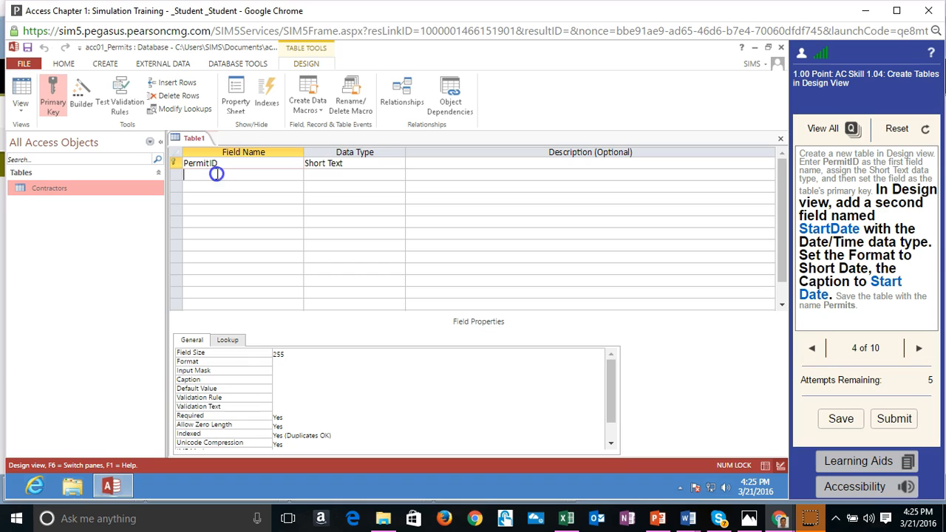
pyautogui.click(518, 249)
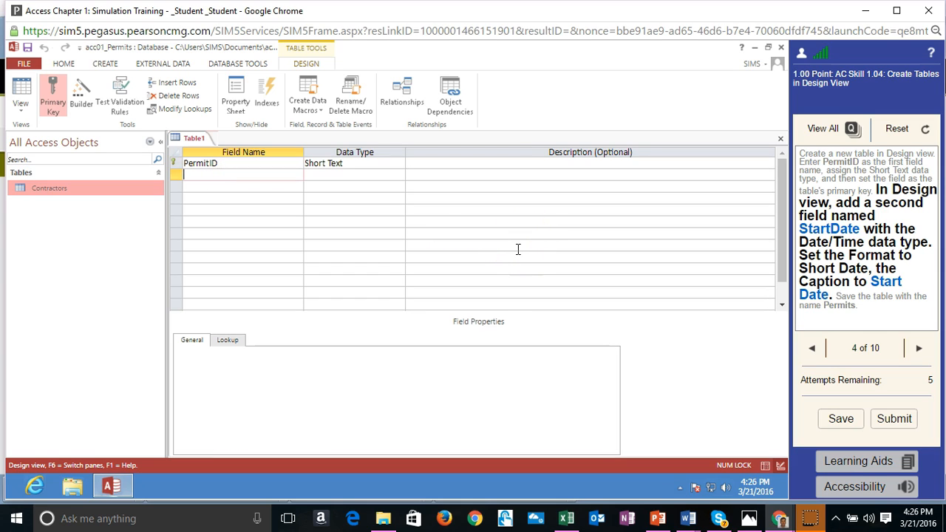
pyautogui.write('Start')
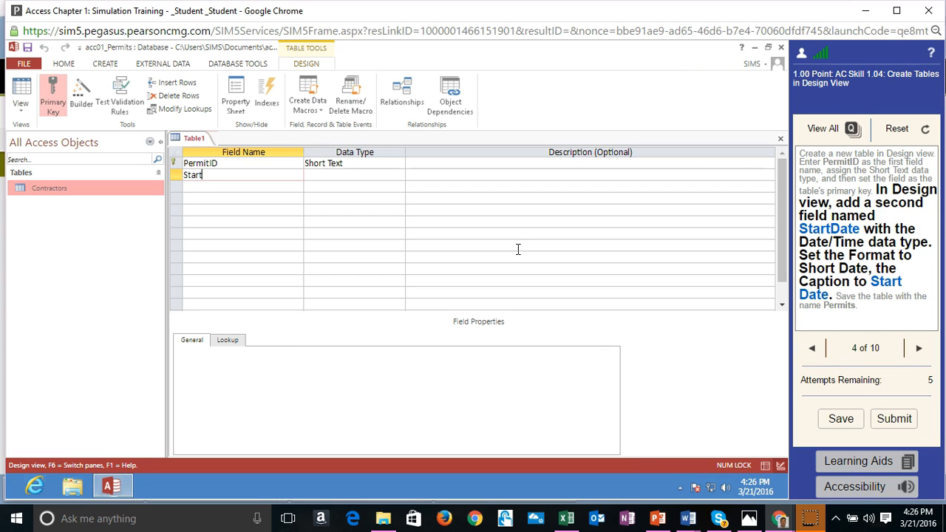
pyautogui.write('Date')
pyautogui.click(380, 175)
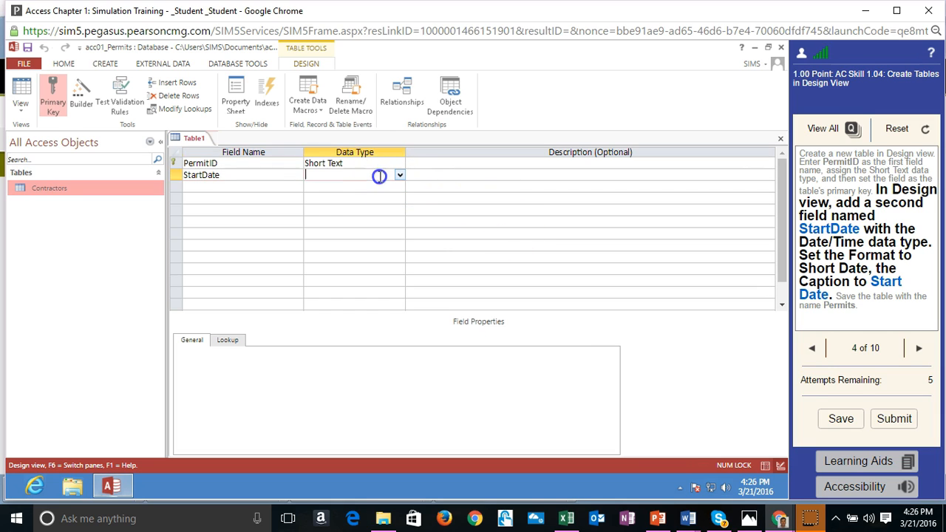
pyautogui.click(402, 179)
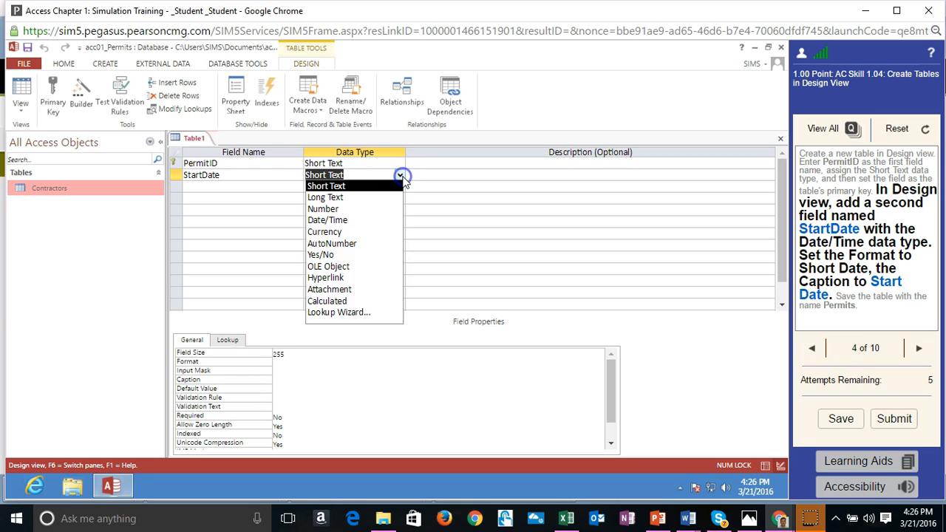
pyautogui.click(363, 221)
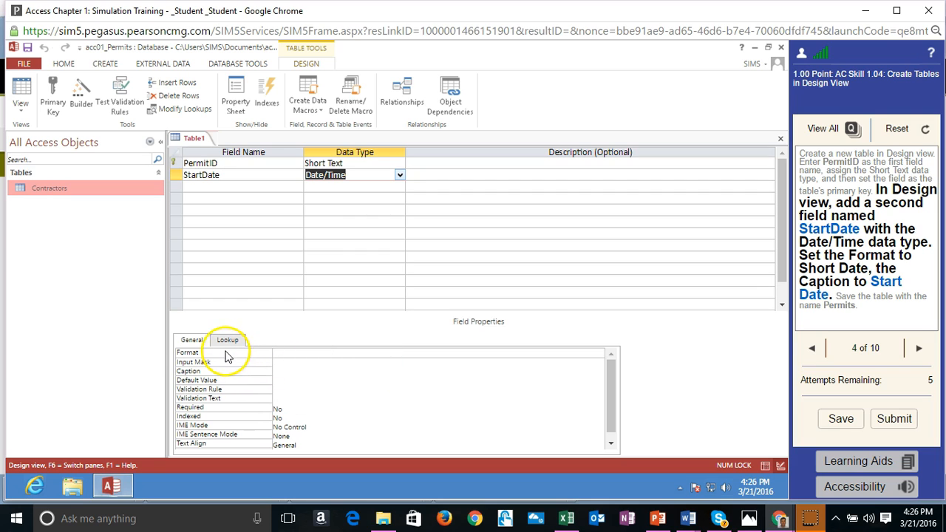
# Set the StartDate field's Format to Short Date and its Caption to Start Date.
pyautogui.click(447, 354)
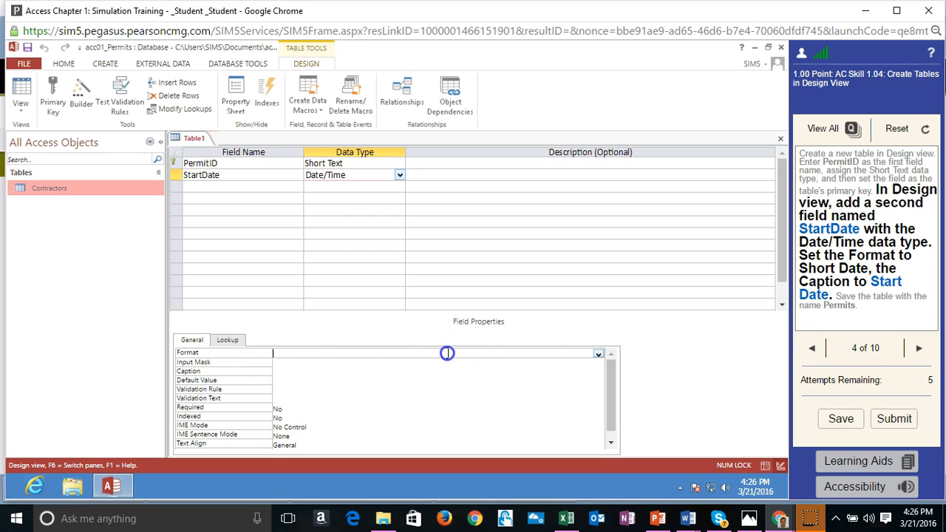
pyautogui.click(599, 354)
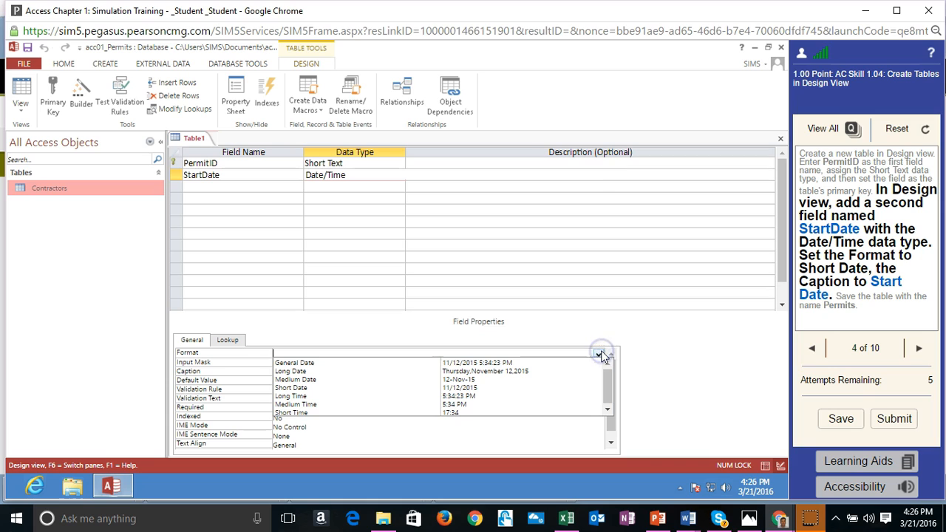
pyautogui.click(410, 392)
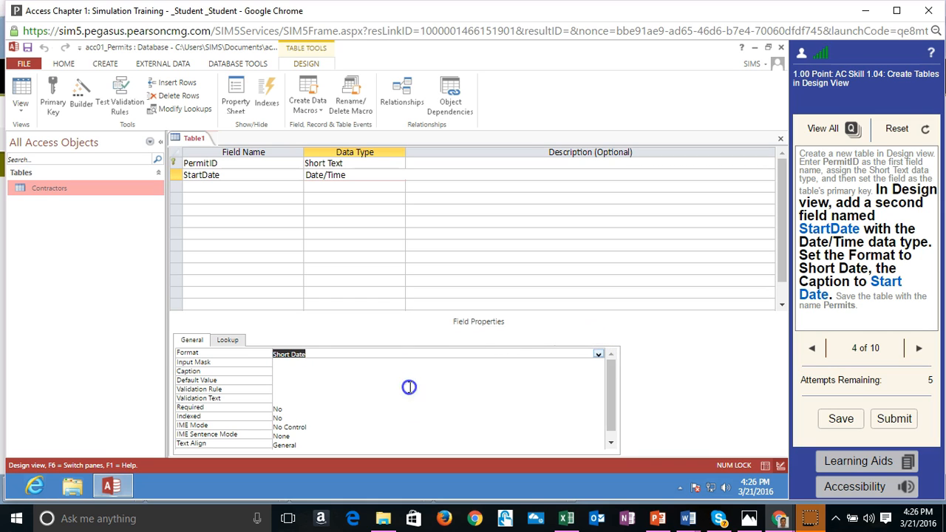
pyautogui.click(287, 371)
pyautogui.click(400, 376)
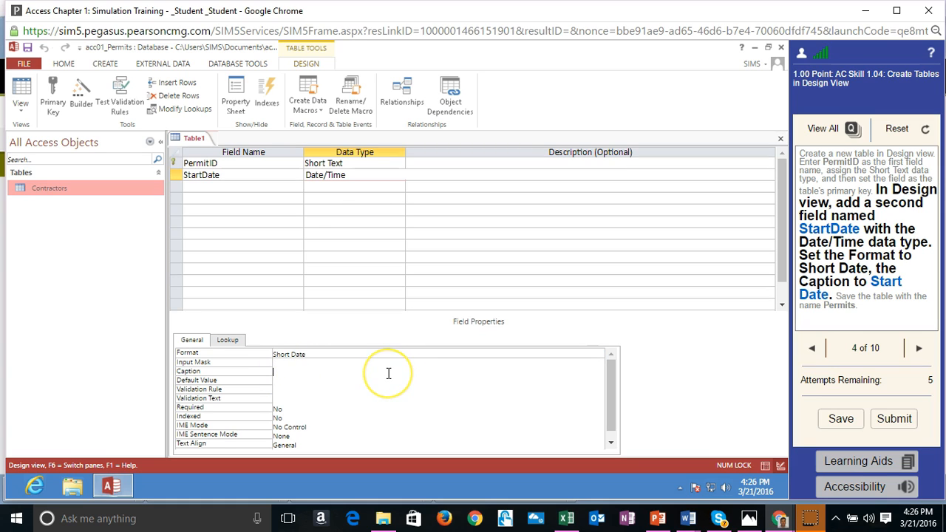
pyautogui.write('Start Date')
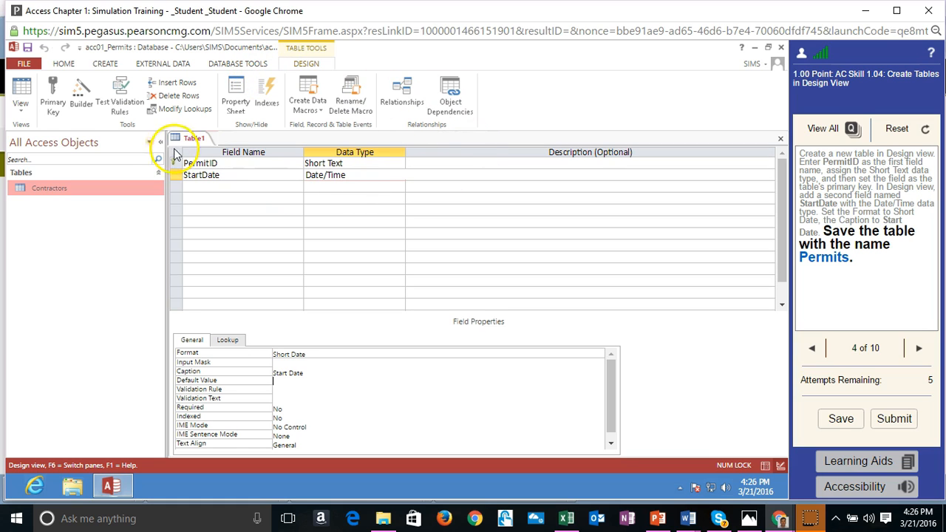
# Save the new table with the name Permits.
pyautogui.click(28, 48)
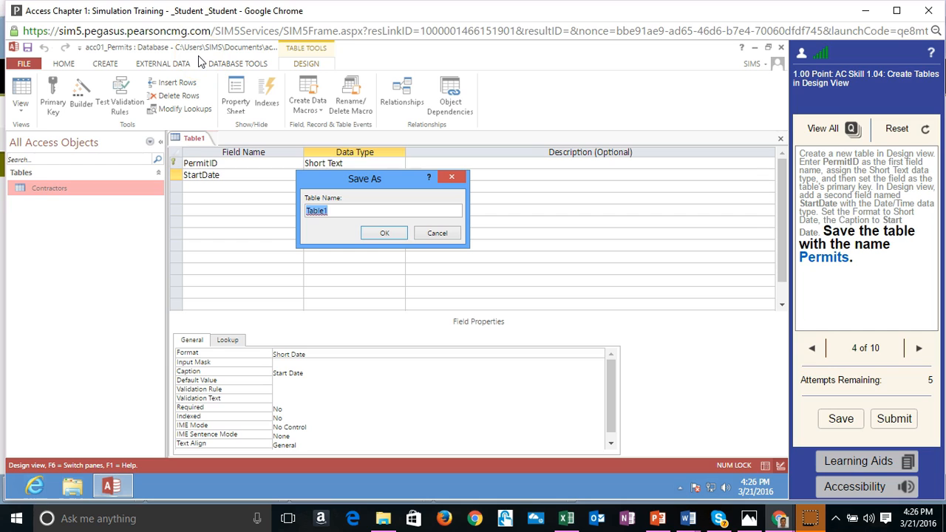
pyautogui.write('Permits')
pyautogui.click(389, 234)
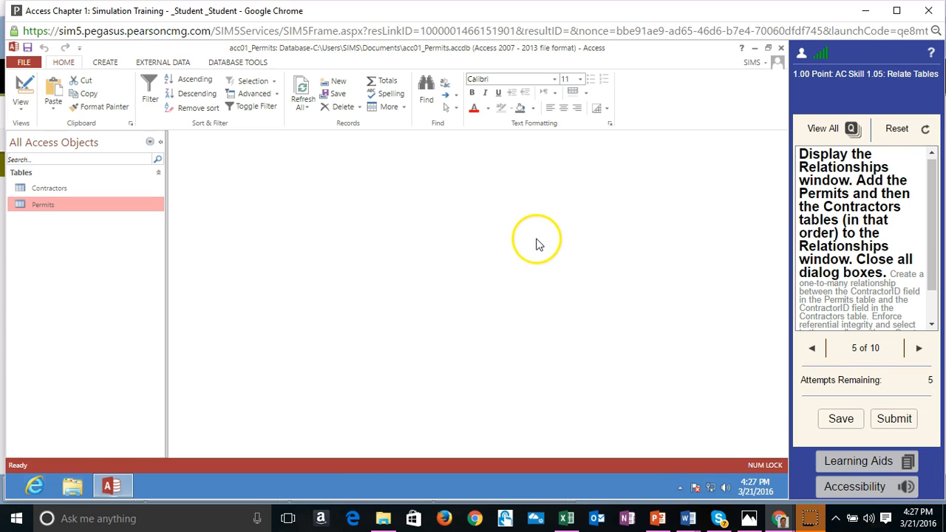
# Display the Relationships window and add the Permits table followed by the Contractors table, closing the Show Table dialog.
pyautogui.click(248, 63)
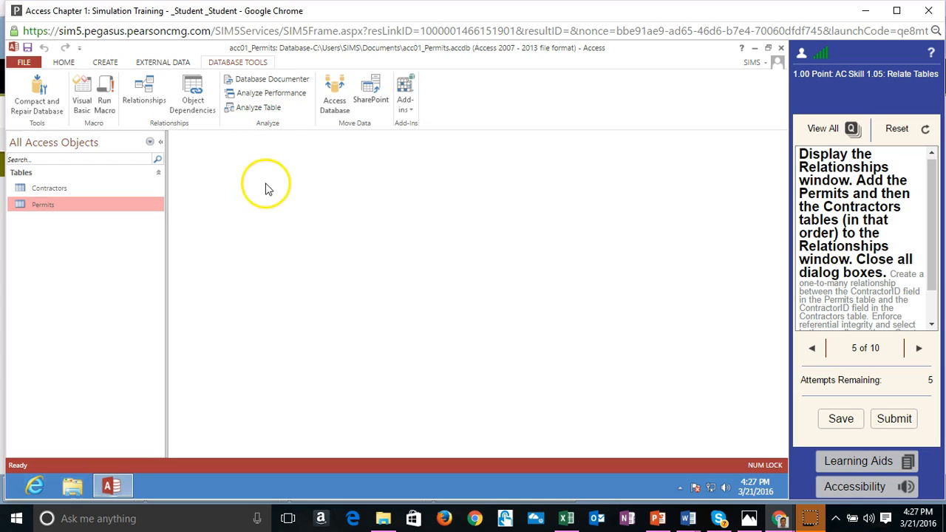
pyautogui.click(145, 96)
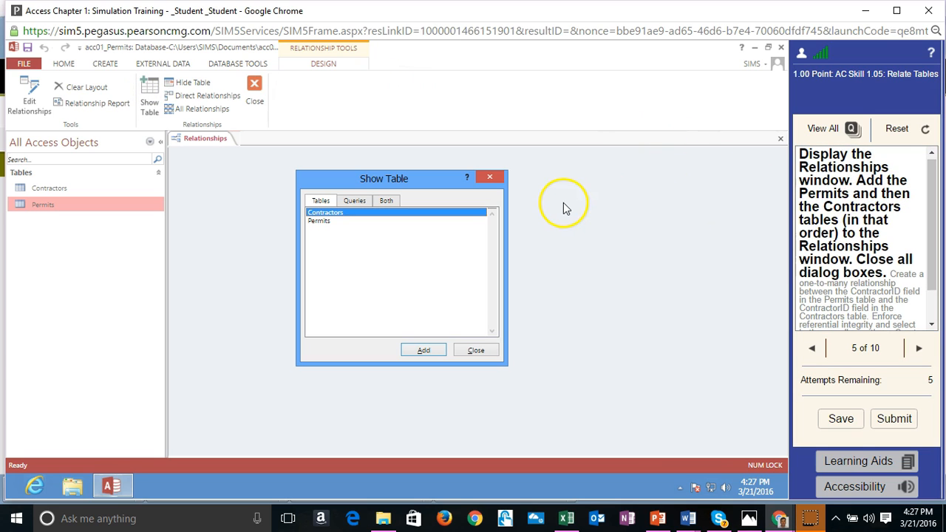
pyautogui.doubleClick(323, 222)
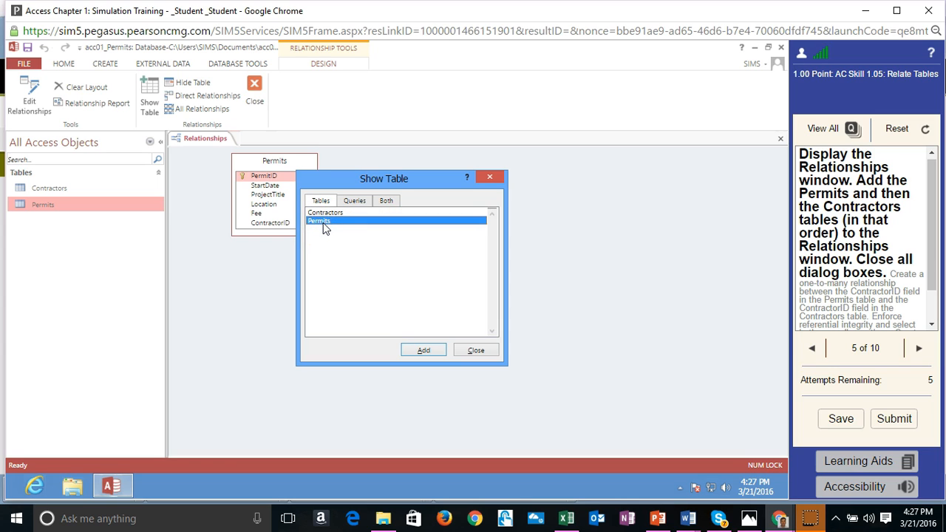
pyautogui.click(329, 214)
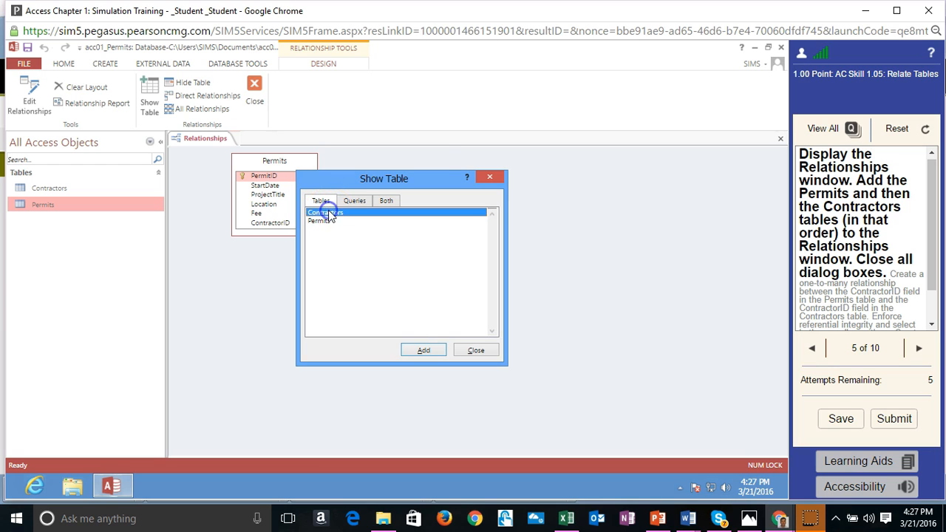
pyautogui.doubleClick(329, 214)
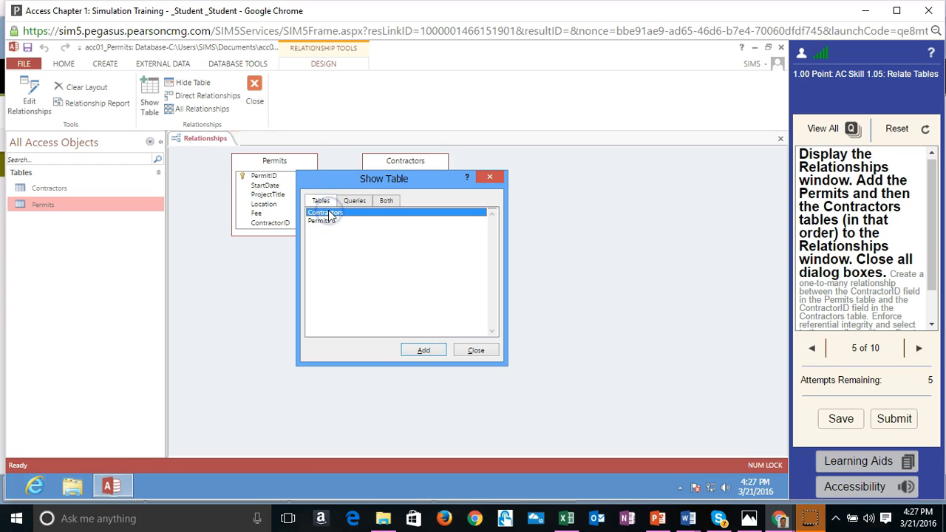
pyautogui.click(482, 351)
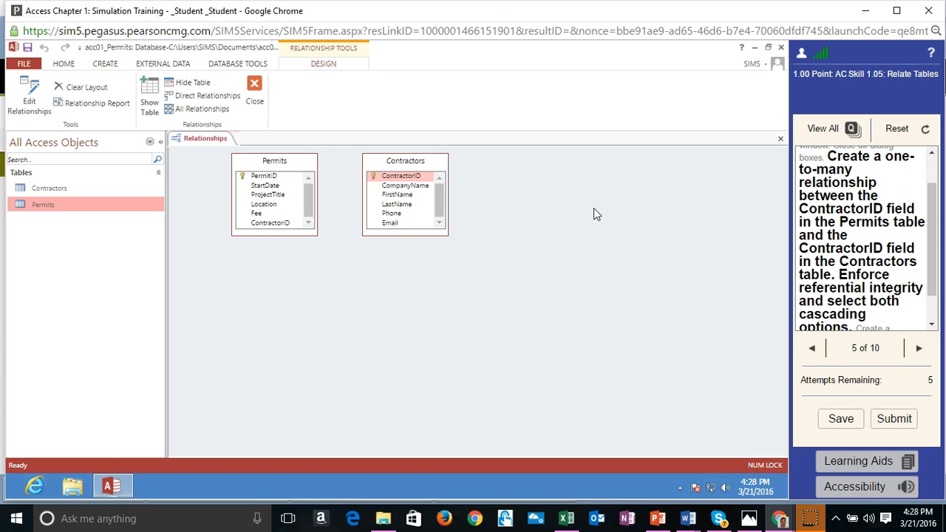
# Create a one-to-many relationship between ContractorID in Permits and ContractorID in Contractors, enforcing referential integrity with cascading updates and deletes.
pyautogui.click(281, 225)
pyautogui.moveTo(281, 226); pyautogui.dragTo(392, 181)
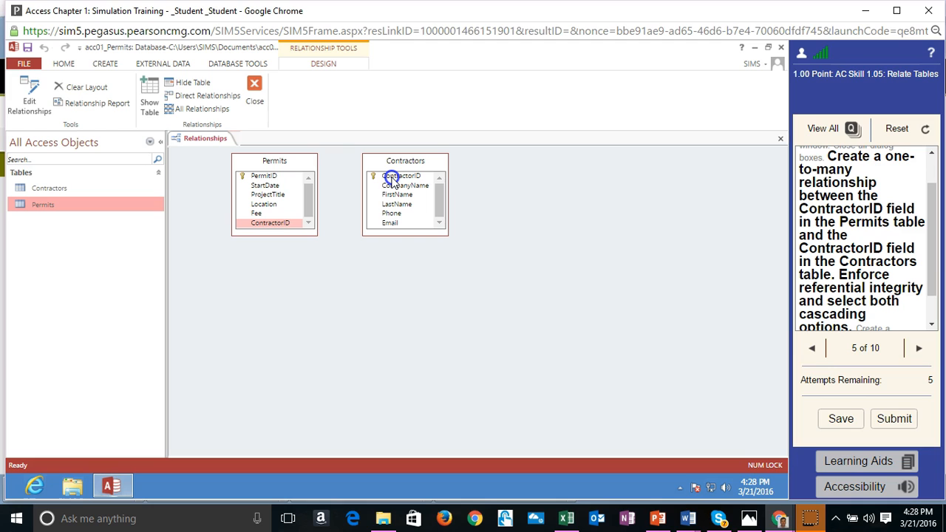
pyautogui.moveTo(392, 180); pyautogui.dragTo(393, 181)
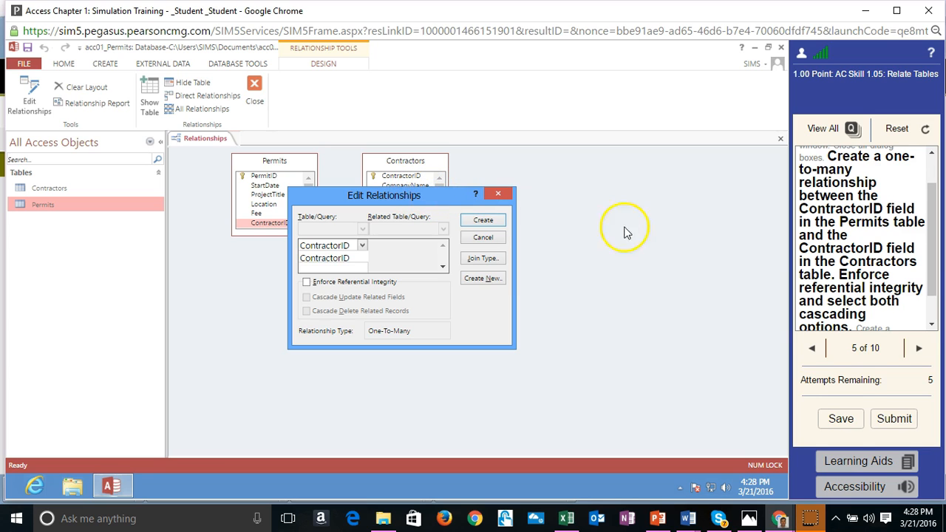
pyautogui.moveTo(936, 272); pyautogui.dragTo(938, 303)
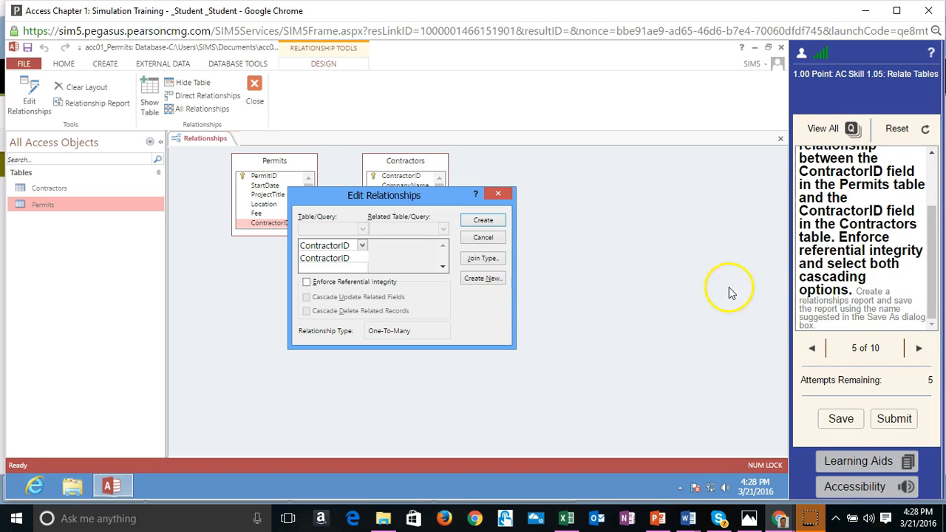
pyautogui.click(307, 283)
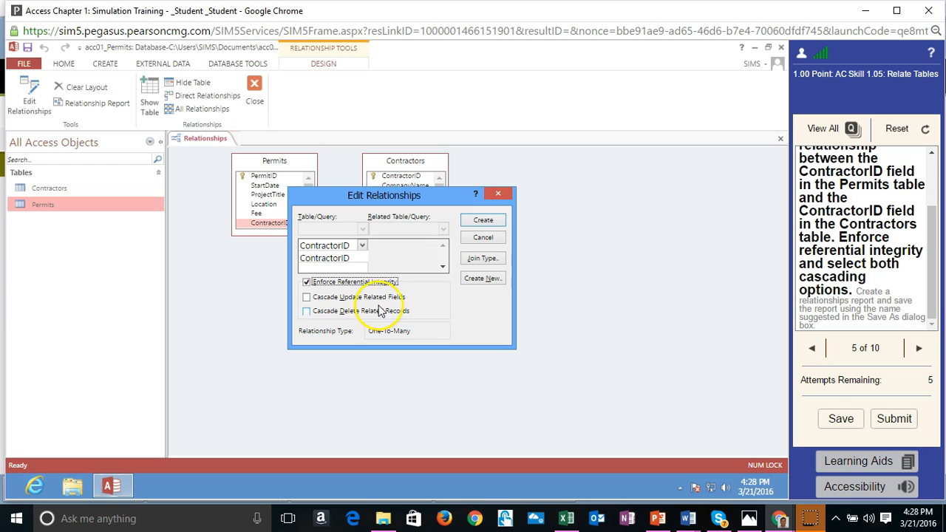
pyautogui.click(306, 298)
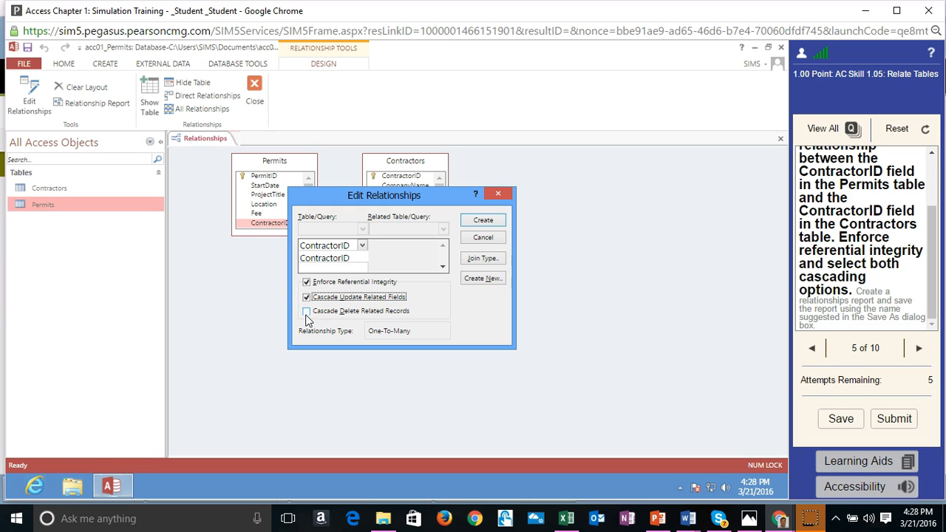
pyautogui.click(307, 312)
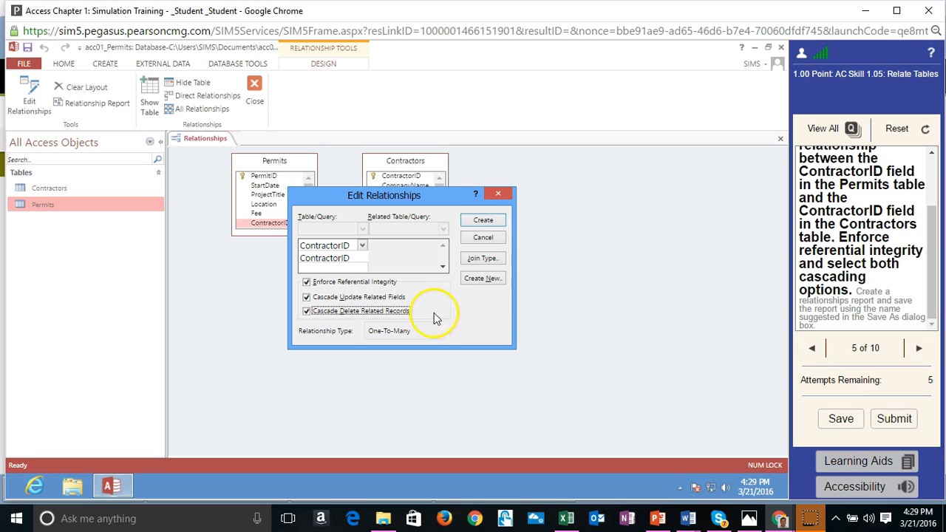
pyautogui.click(484, 222)
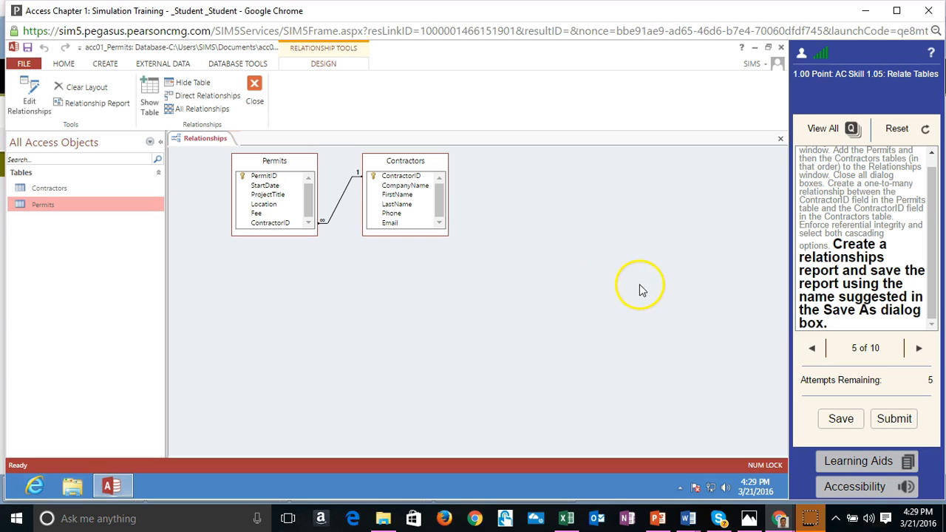
# Create a relationship report and save it with the suggested name Relationships for acc01_Permits.
pyautogui.click(101, 106)
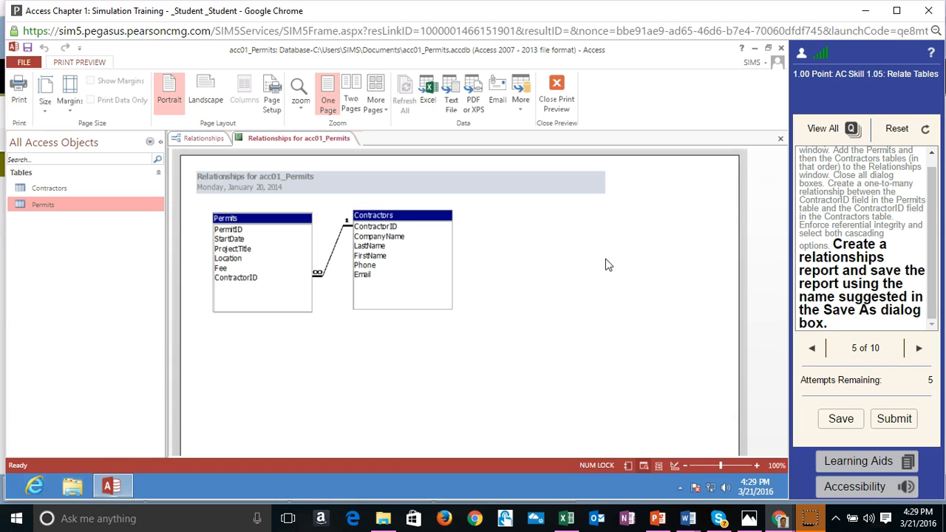
pyautogui.click(599, 278)
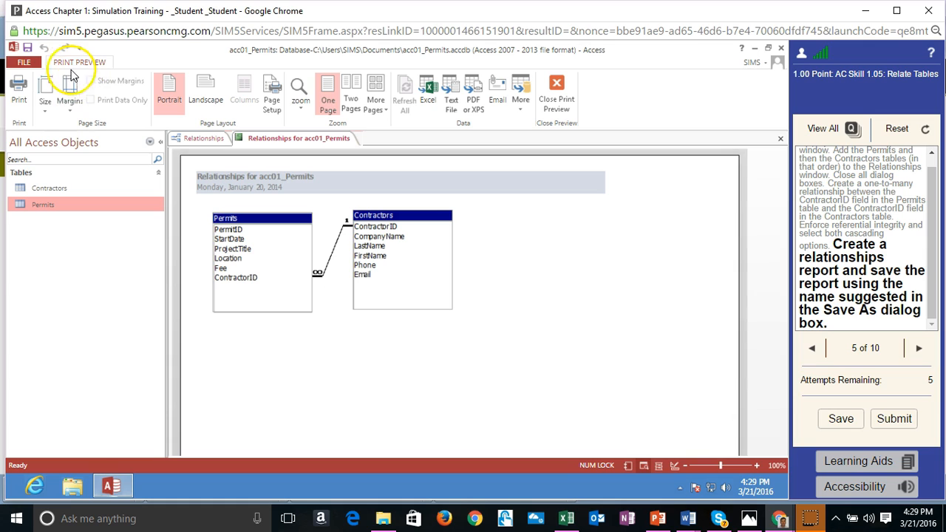
pyautogui.click(28, 50)
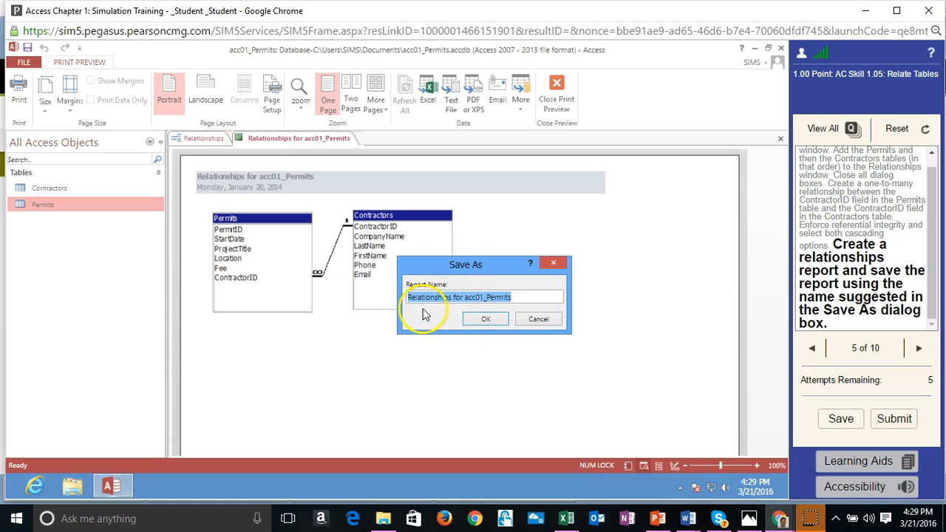
pyautogui.click(486, 319)
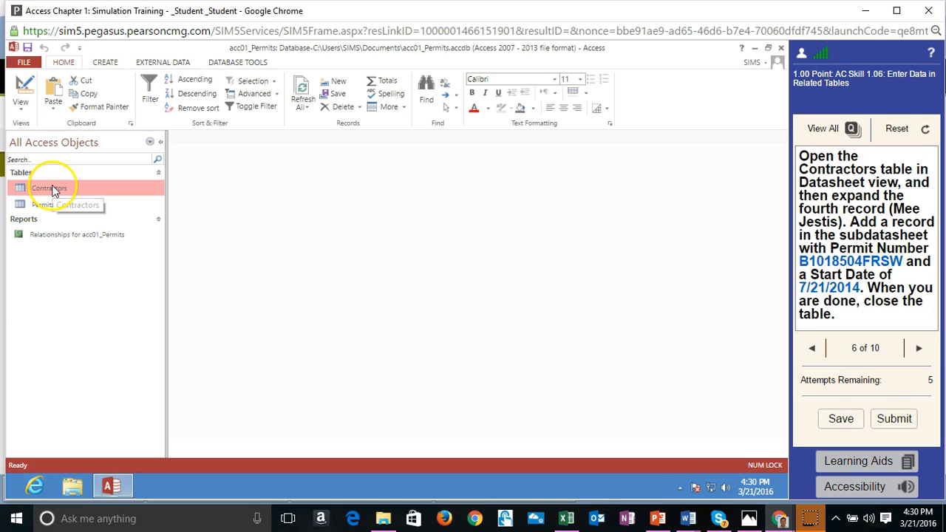
# Open the Contractors table in Datasheet view, expand the fourth record, and enter Permit Number B1018504FRSW in its subdatasheet.
pyautogui.doubleClick(53, 188)
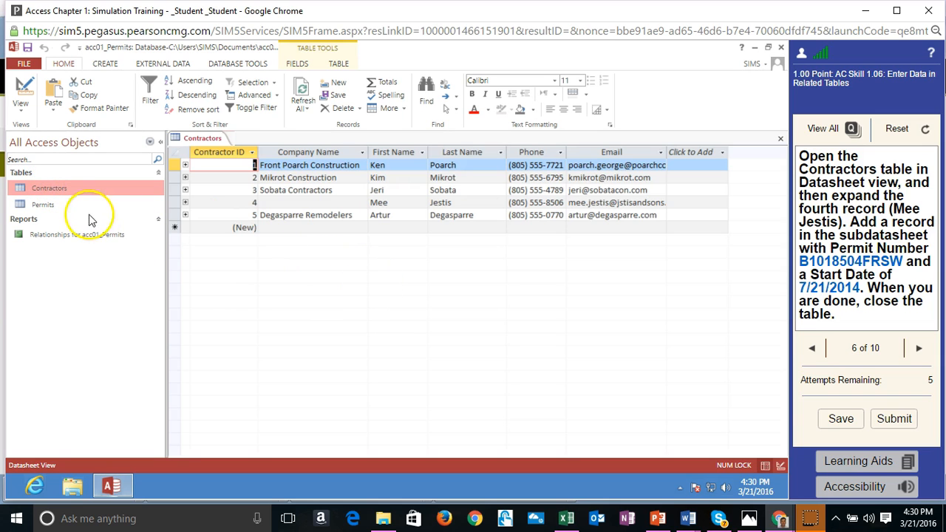
pyautogui.click(186, 203)
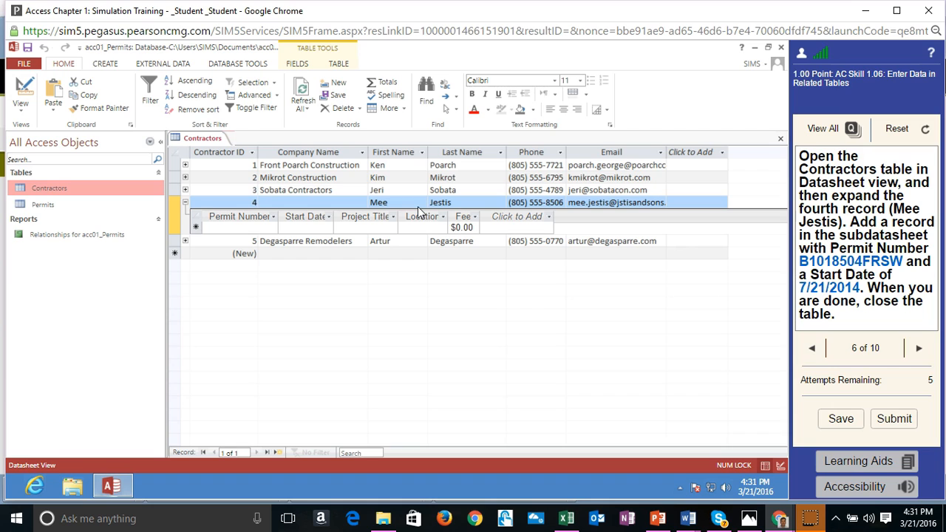
pyautogui.click(228, 228)
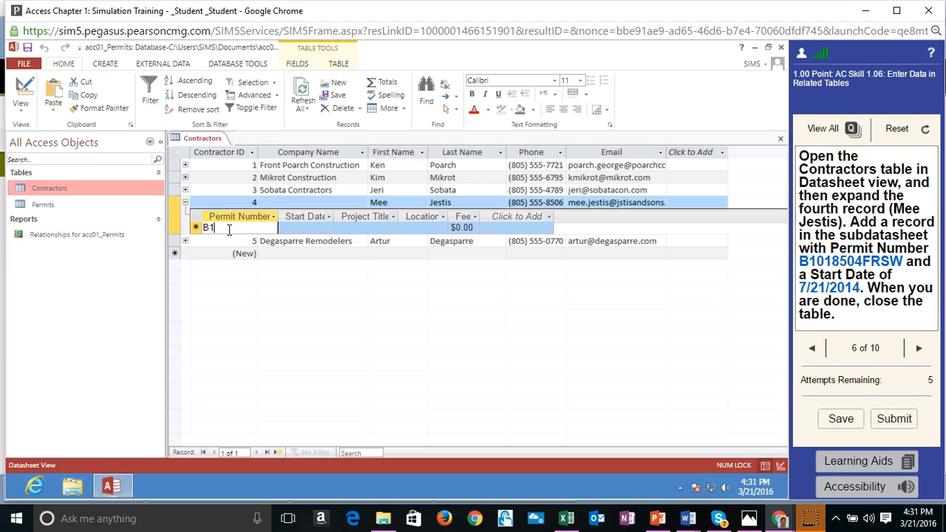
pyautogui.write('B1018504FRSW')
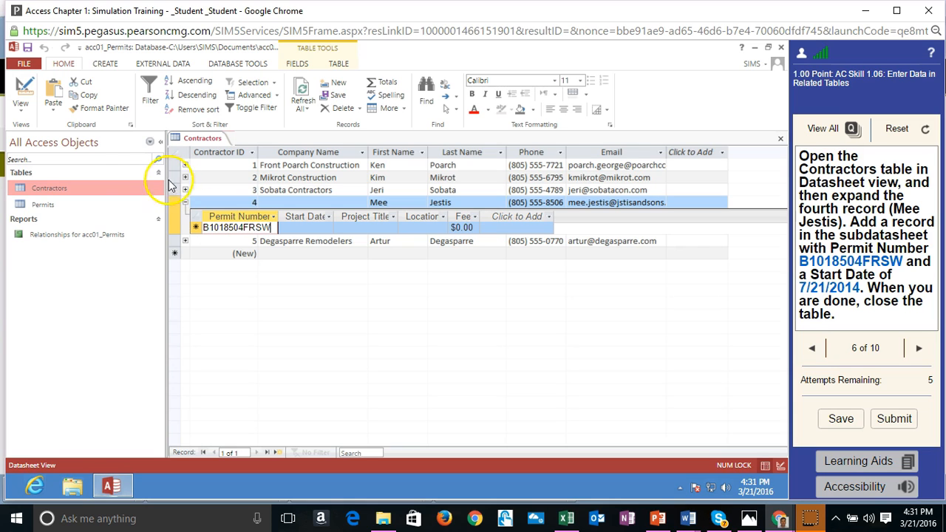
# Set the new permit record's Start Date to 7/21/2014 and close the Contractors table.
pyautogui.click(303, 228)
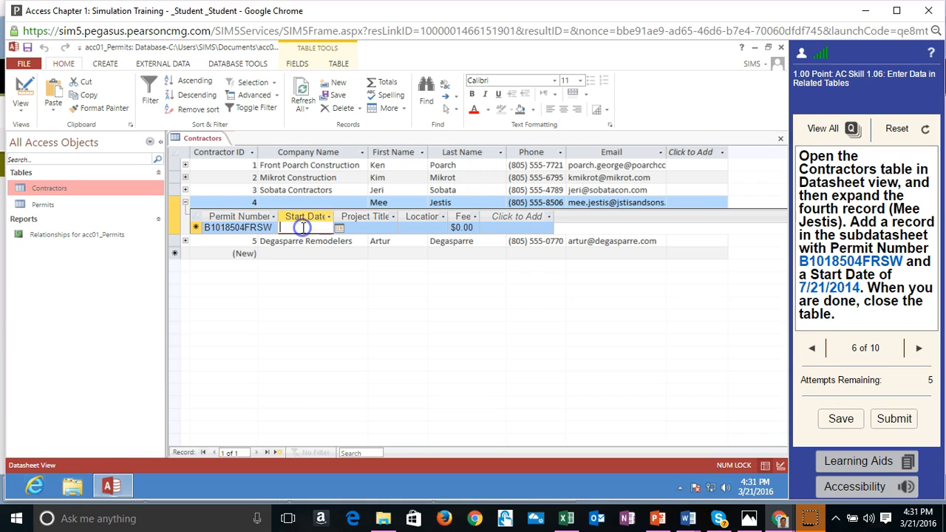
pyautogui.click(339, 230)
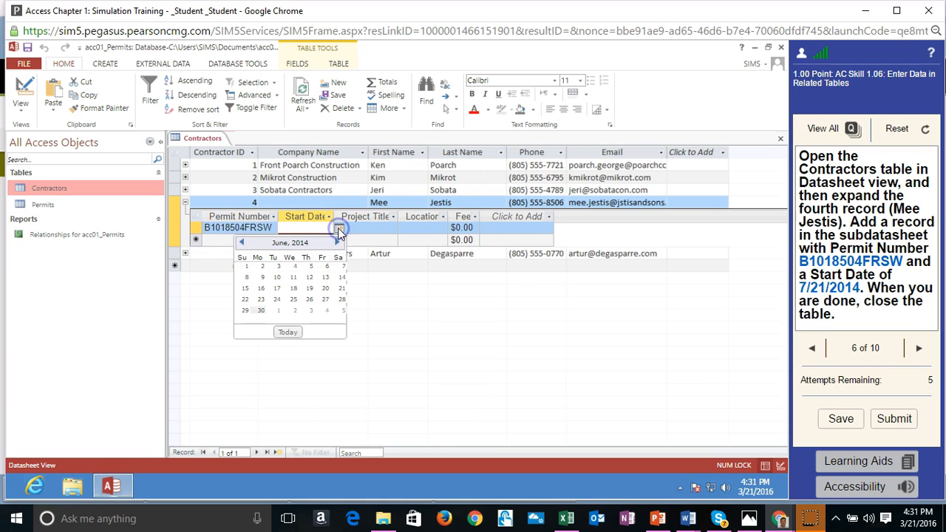
pyautogui.click(337, 243)
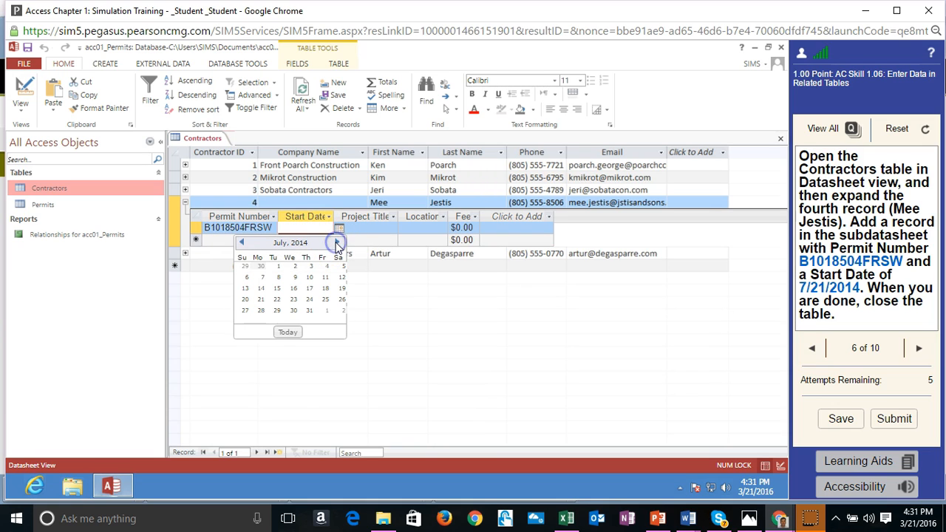
pyautogui.click(261, 303)
pyautogui.click(334, 233)
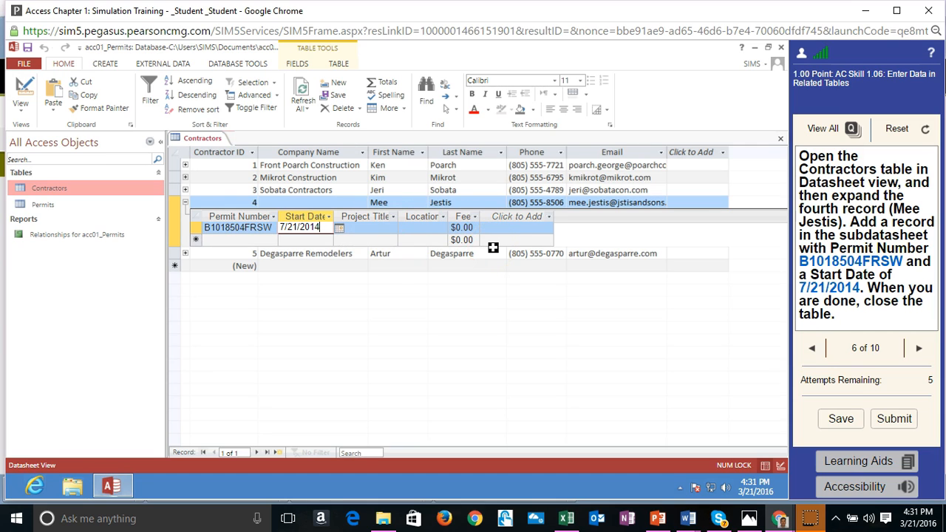
pyautogui.click(521, 330)
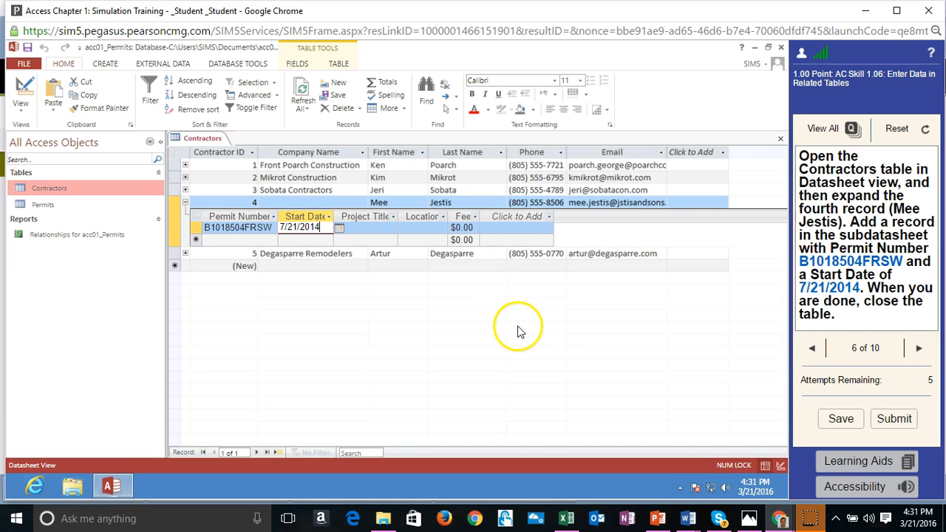
pyautogui.click(780, 139)
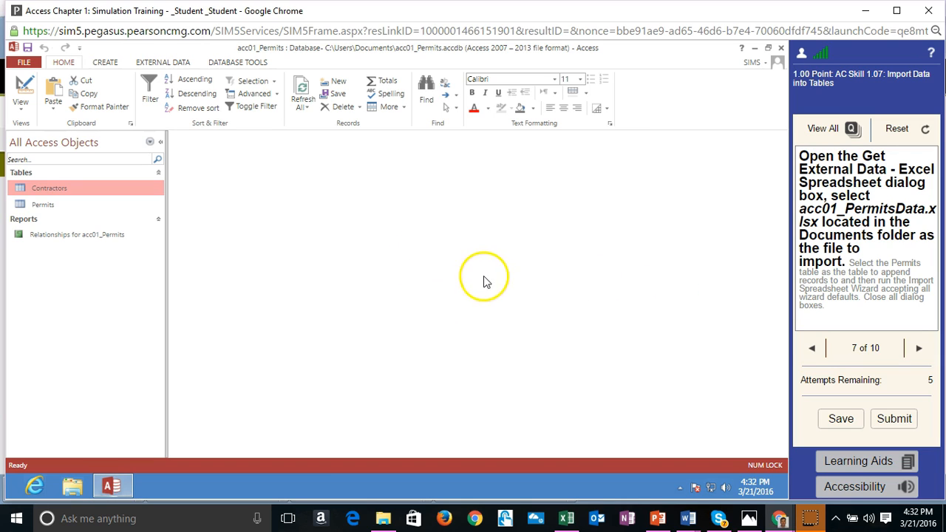
# Start an Excel spreadsheet import and choose acc01_PermitsData.xlsx from the Documents folder as the source file.
pyautogui.click(157, 65)
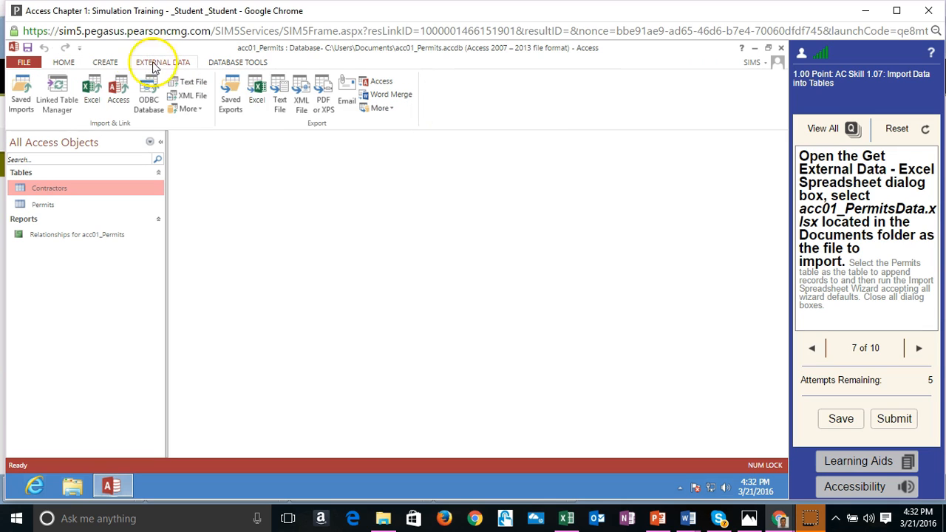
pyautogui.click(91, 91)
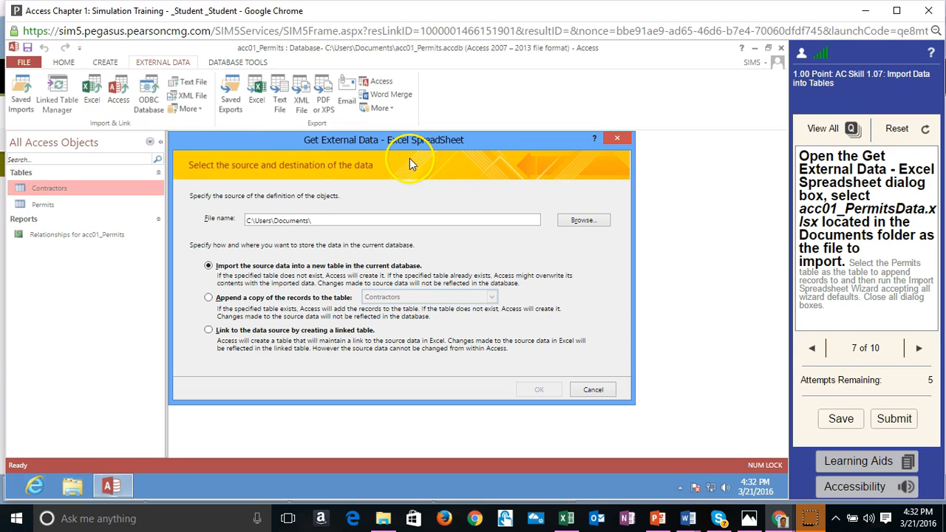
pyautogui.click(583, 220)
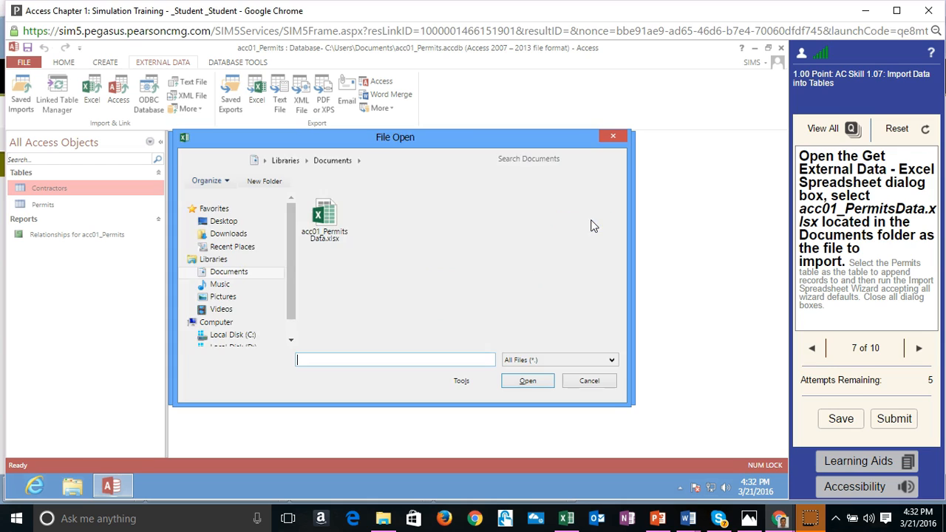
pyautogui.click(326, 221)
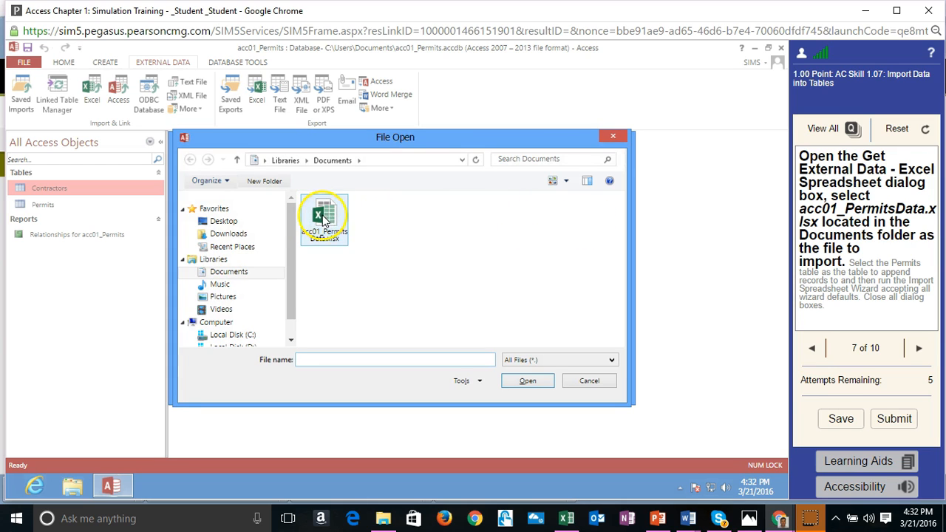
pyautogui.click(327, 222)
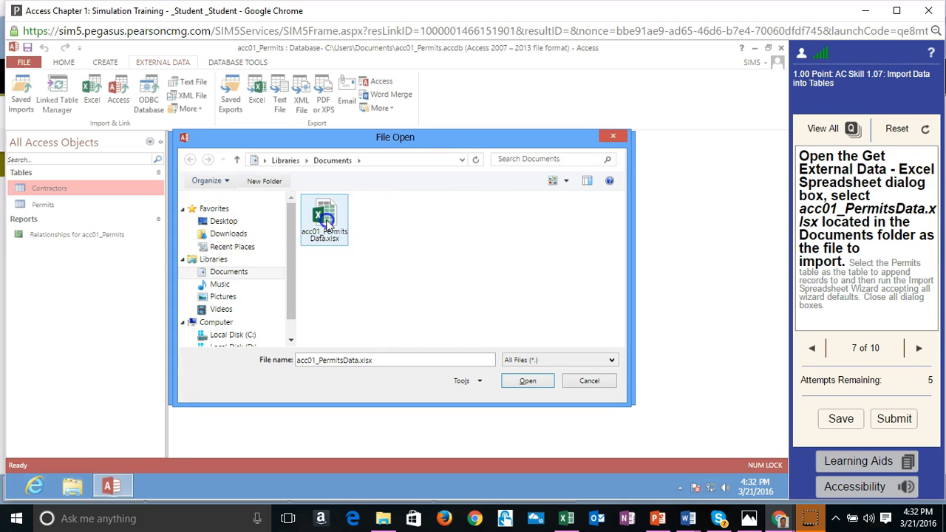
pyautogui.click(528, 381)
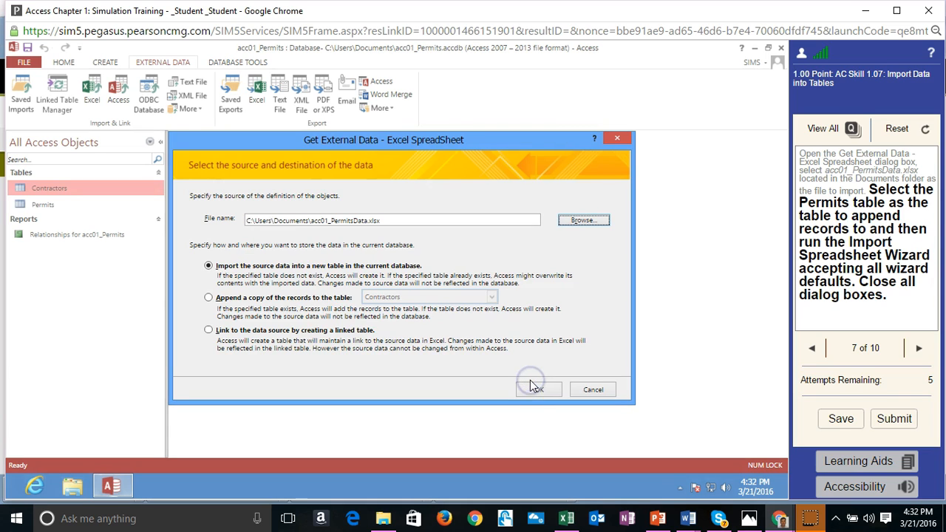
# Set the import to append a copy of the records to the Permits table and continue to the Import Spreadsheet Wizard.
pyautogui.click(209, 298)
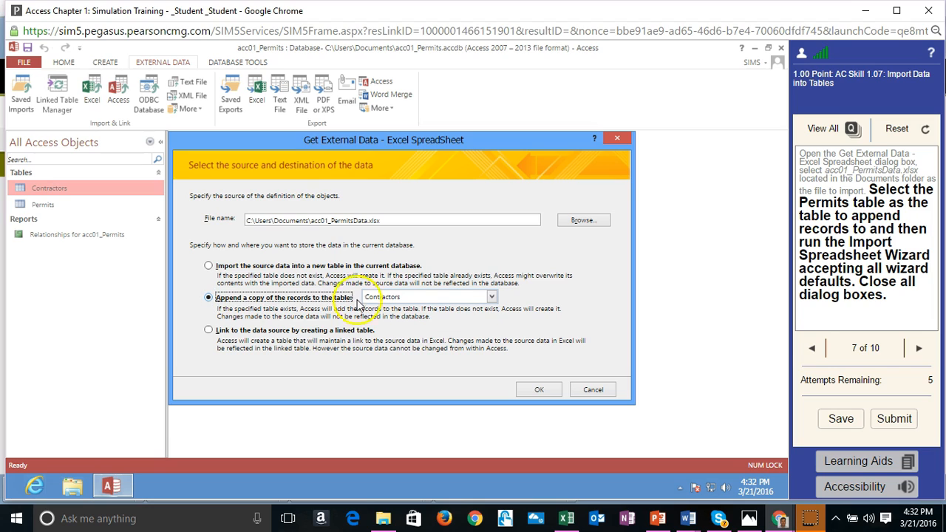
pyautogui.click(530, 300)
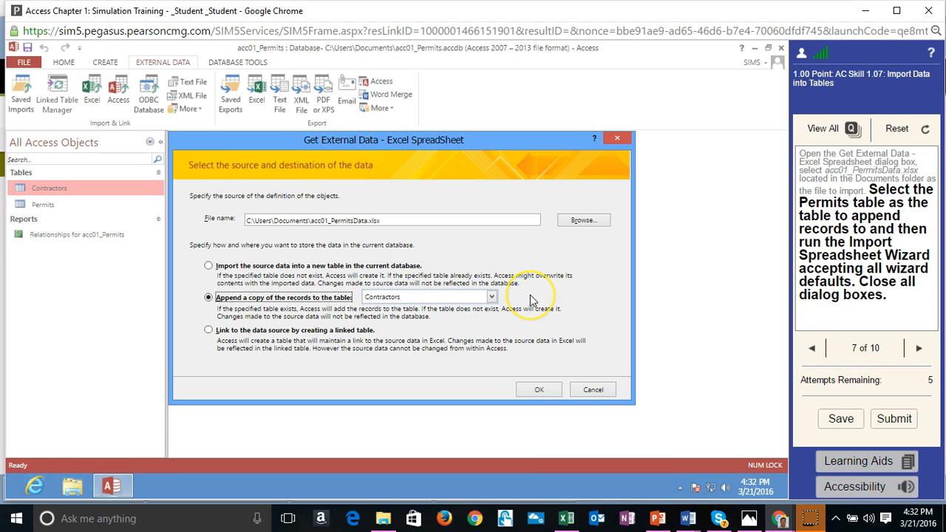
pyautogui.click(492, 297)
pyautogui.click(474, 318)
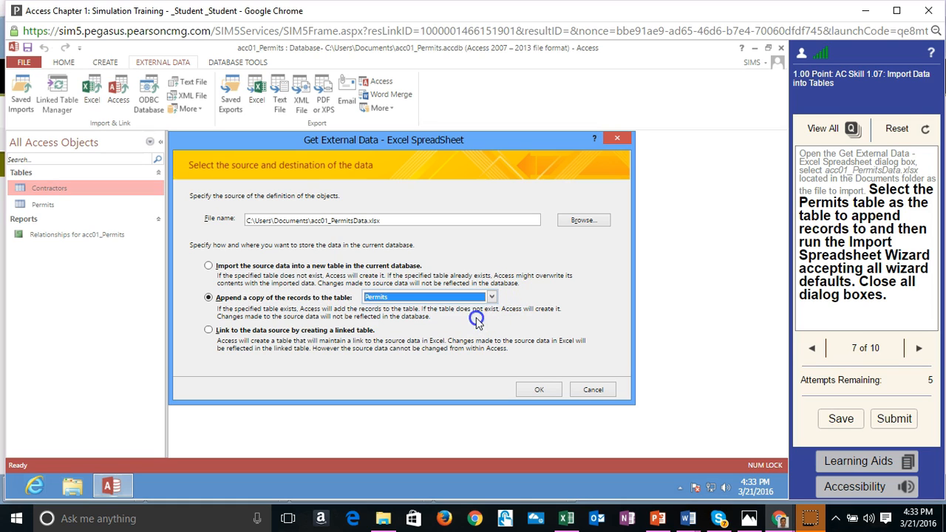
pyautogui.click(534, 393)
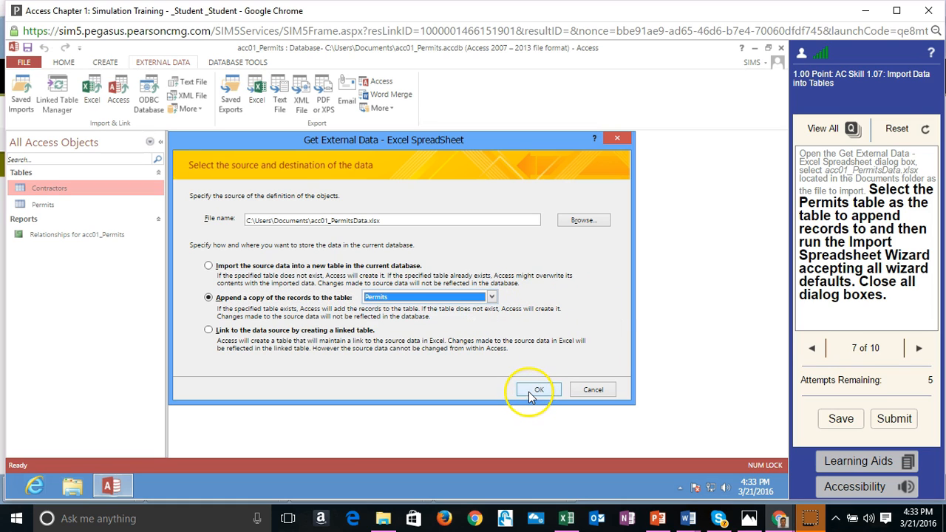
pyautogui.click(528, 392)
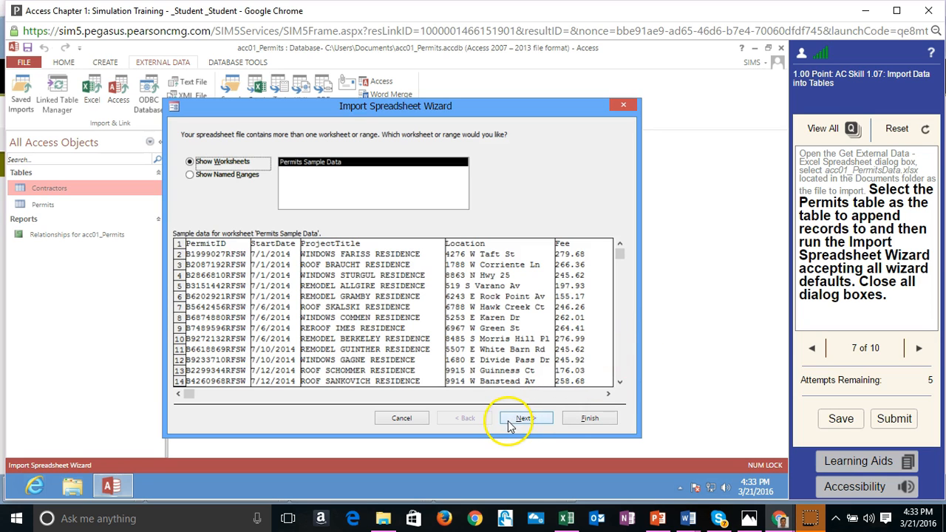
# Complete the Import Spreadsheet Wizard with its default settings to import the Permits Sample Data worksheet into the Permits table.
pyautogui.click(522, 419)
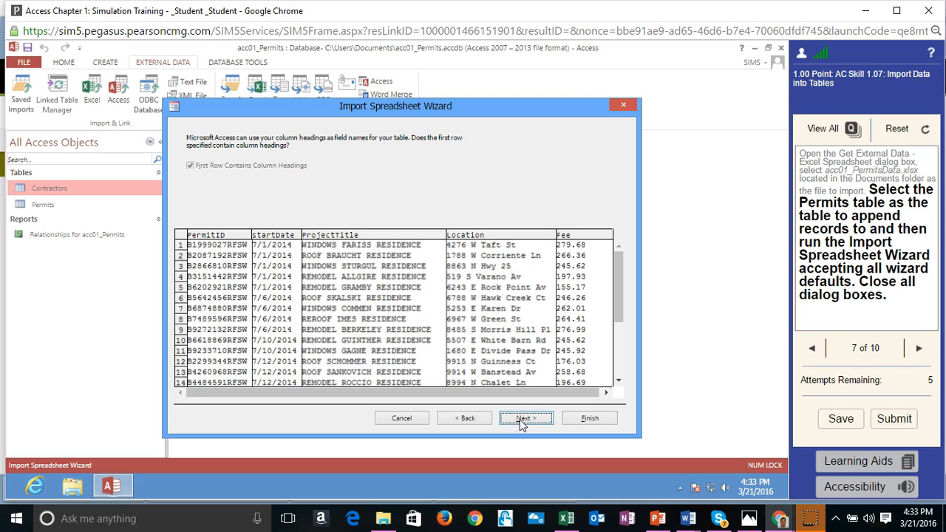
pyautogui.click(520, 418)
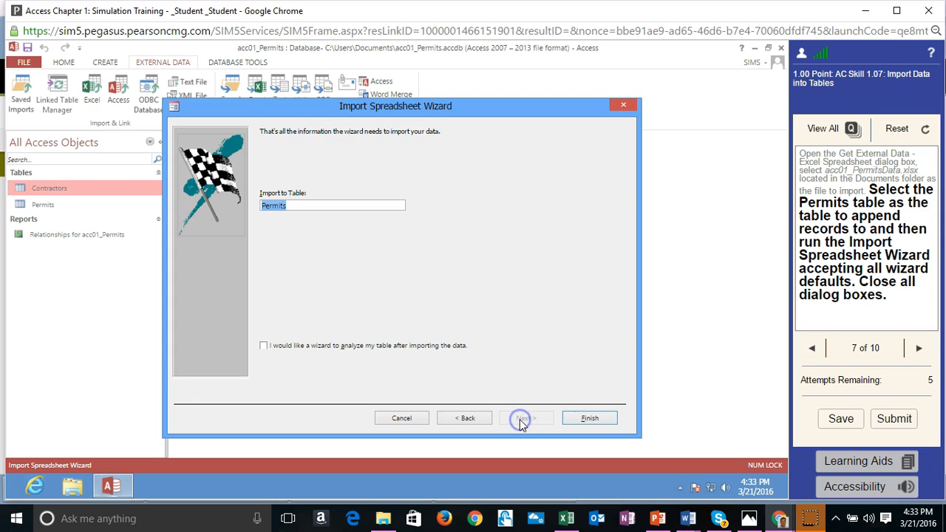
pyautogui.click(590, 418)
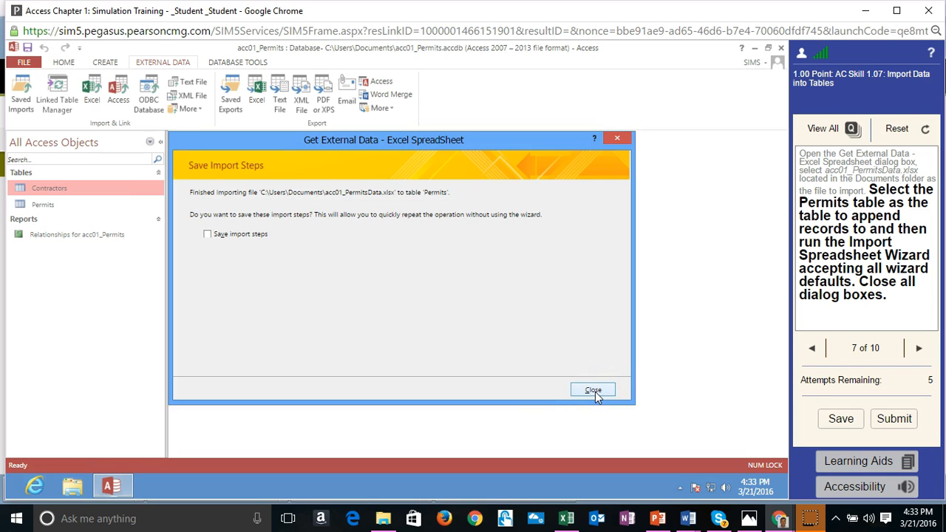
# Close the import dialog without saving the import steps and sort the Permits datasheet in ascending order by Start Date.
pyautogui.click(594, 391)
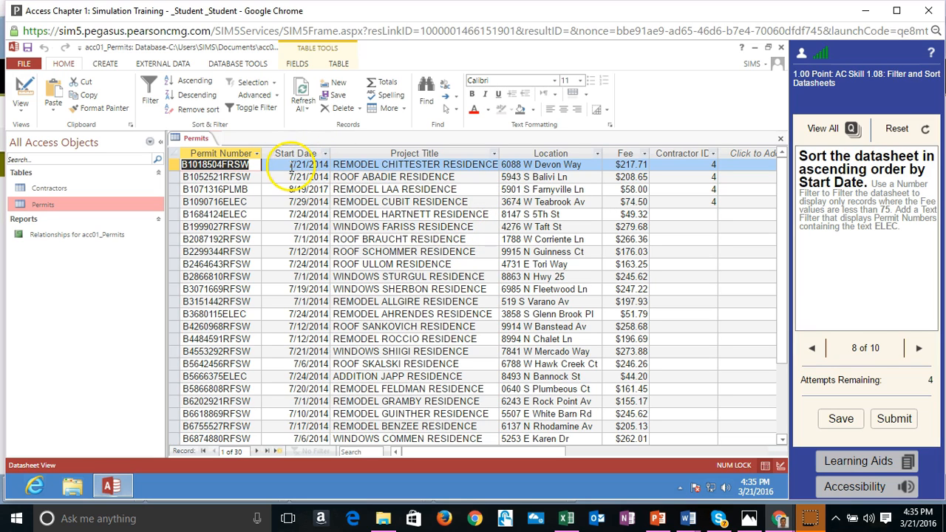
pyautogui.click(292, 164)
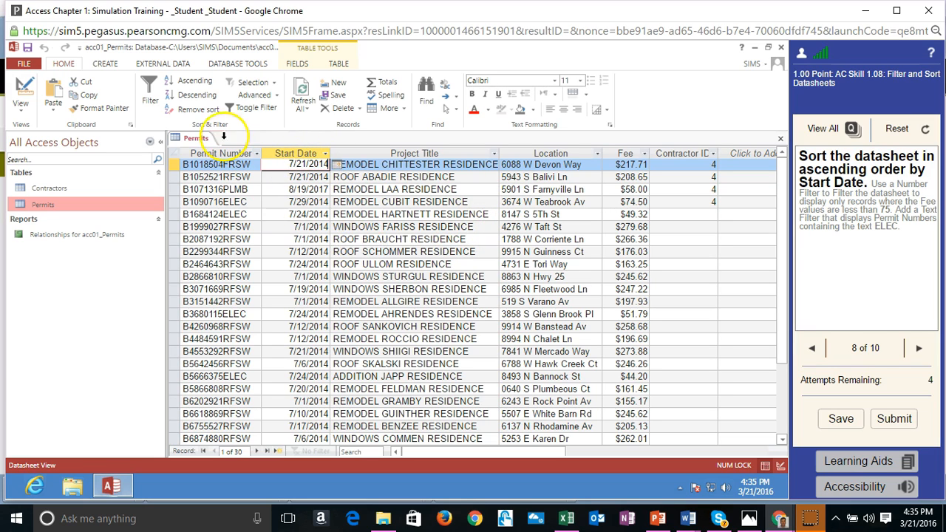
pyautogui.click(192, 83)
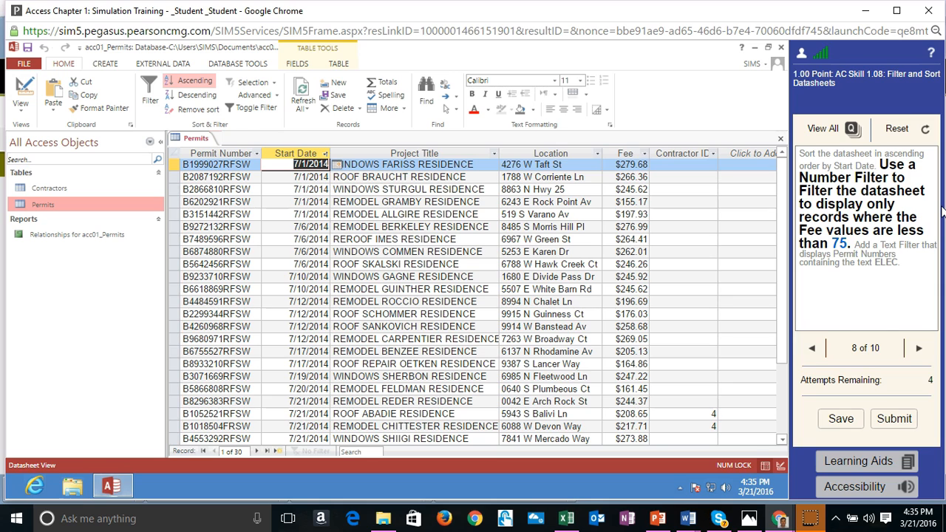
# Apply a number filter to the Fee field so only records with values less than or equal to 75 are displayed.
pyautogui.click(645, 153)
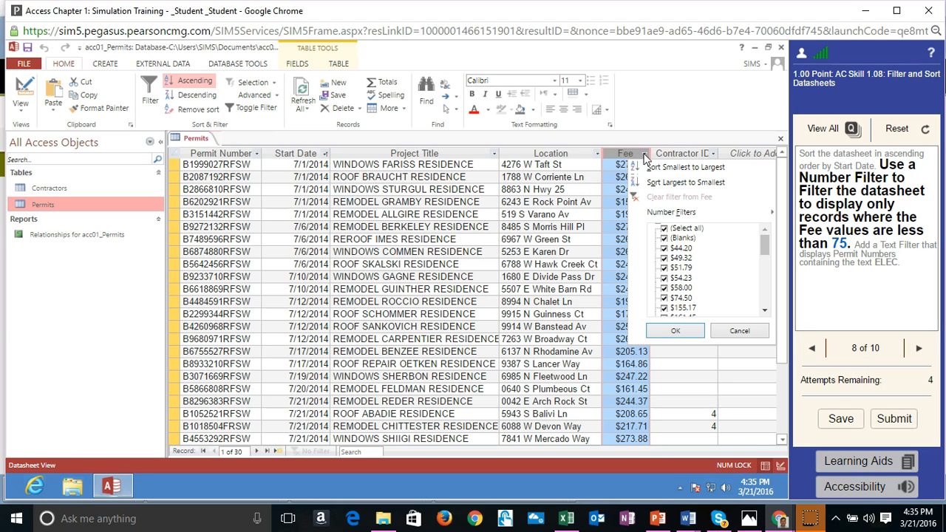
pyautogui.click(652, 213)
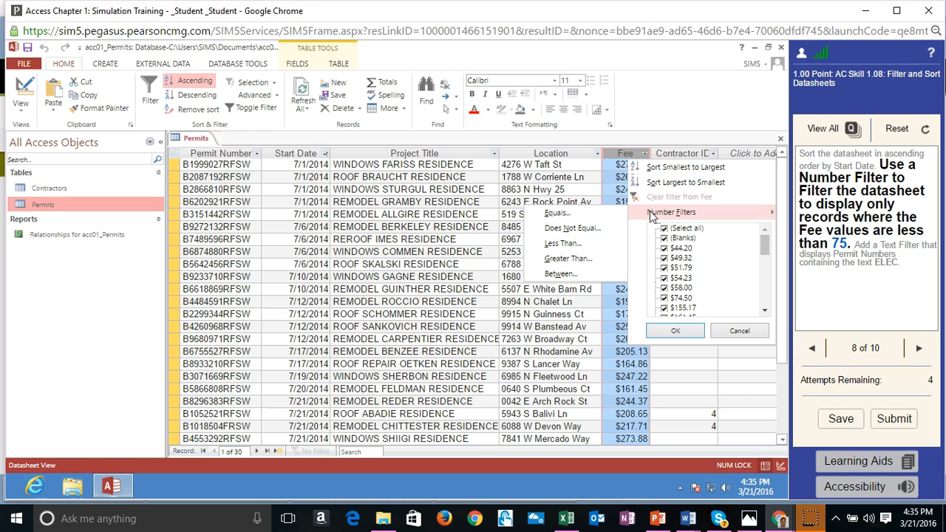
pyautogui.click(572, 244)
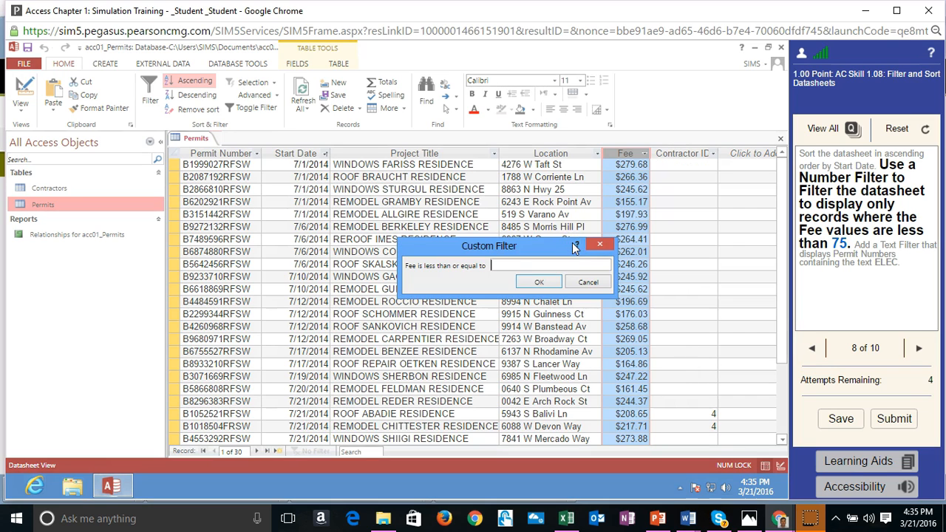
pyautogui.write('75')
pyautogui.click(527, 284)
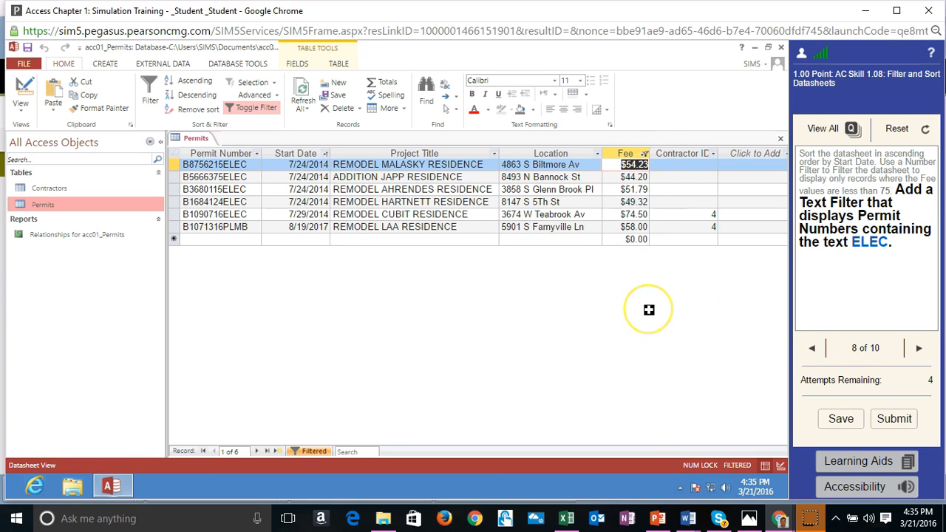
# Add a text filter on the Permit Number field that displays only records containing ELEC.
pyautogui.click(258, 156)
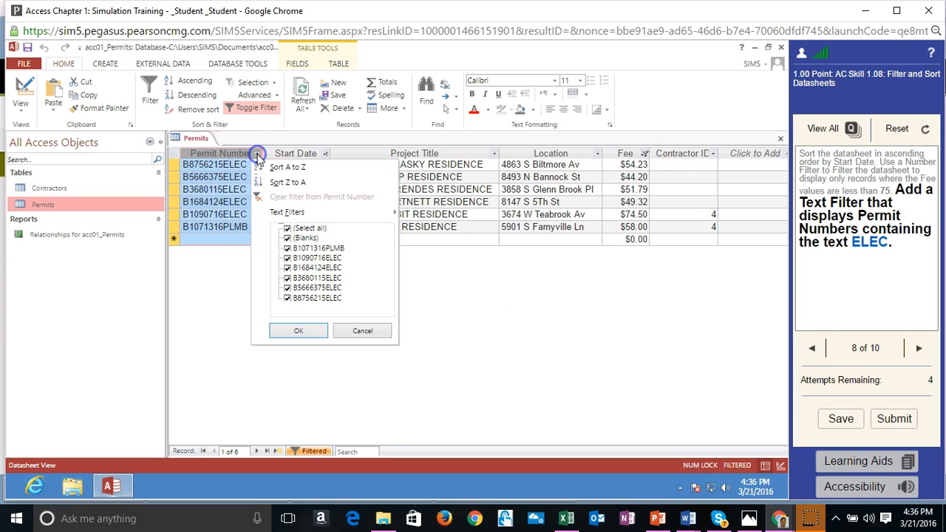
pyautogui.moveTo(282, 217)
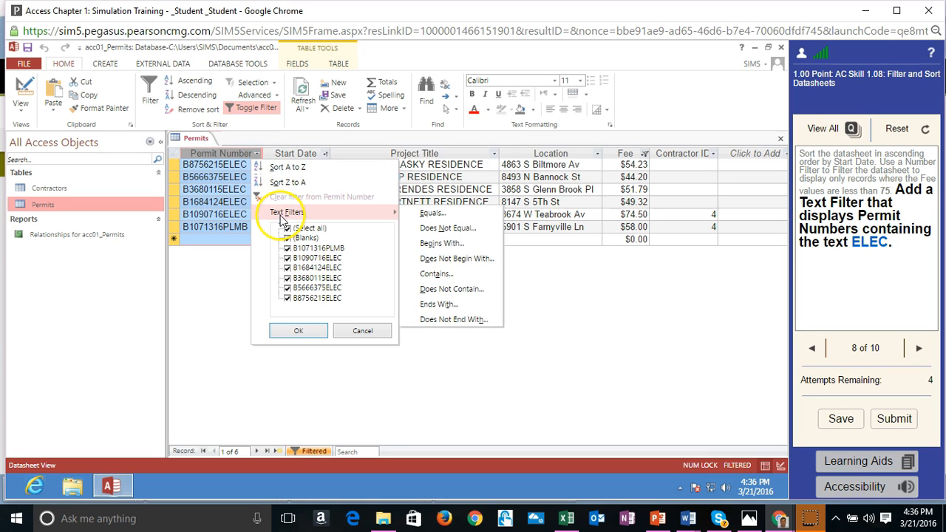
pyautogui.click(449, 275)
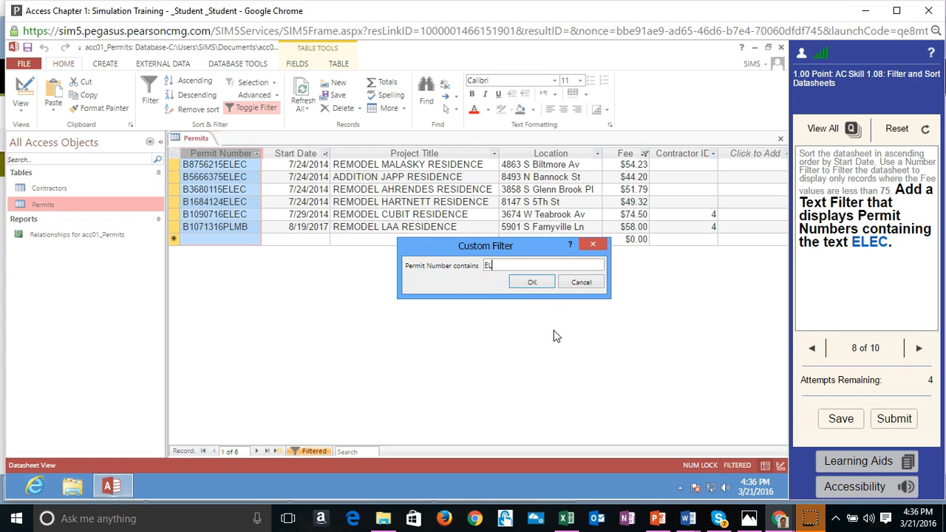
pyautogui.click(538, 282)
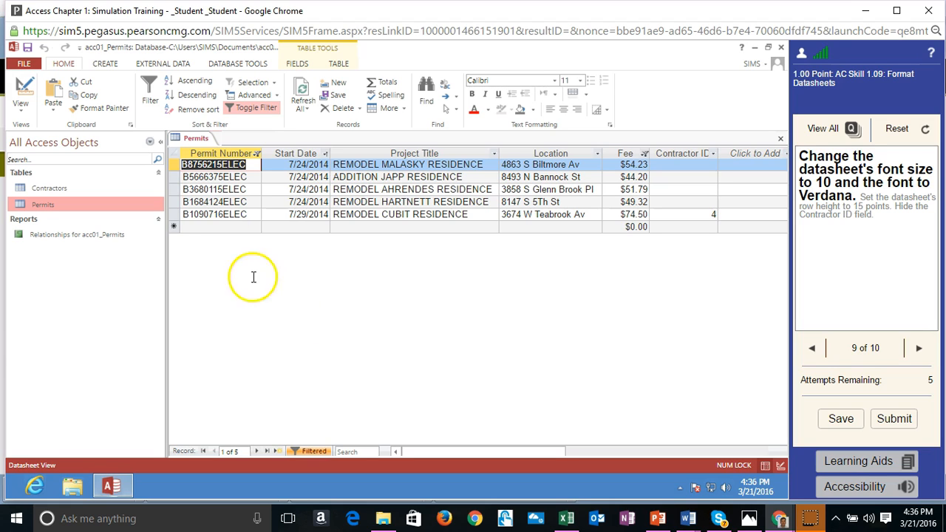
# Change the entire Permits datasheet's font size to 10 and its font to Verdana.
pyautogui.click(175, 155)
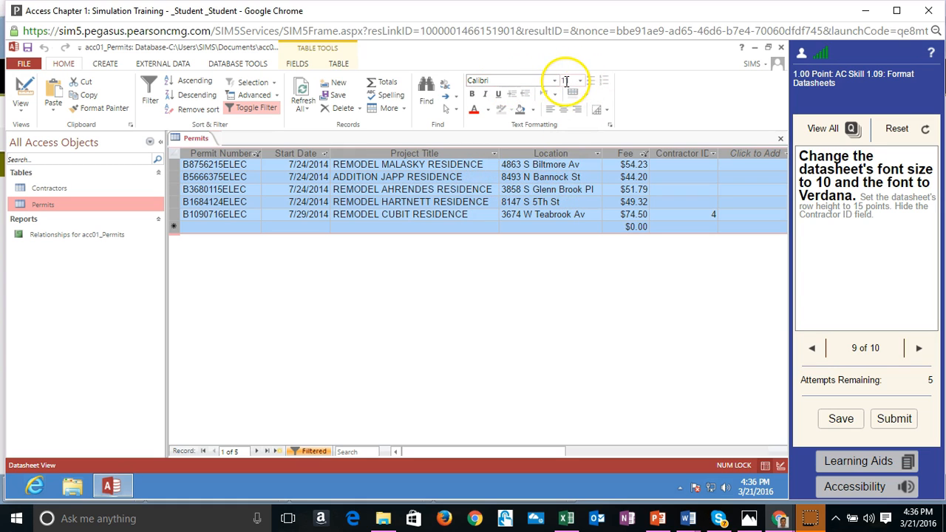
pyautogui.click(580, 81)
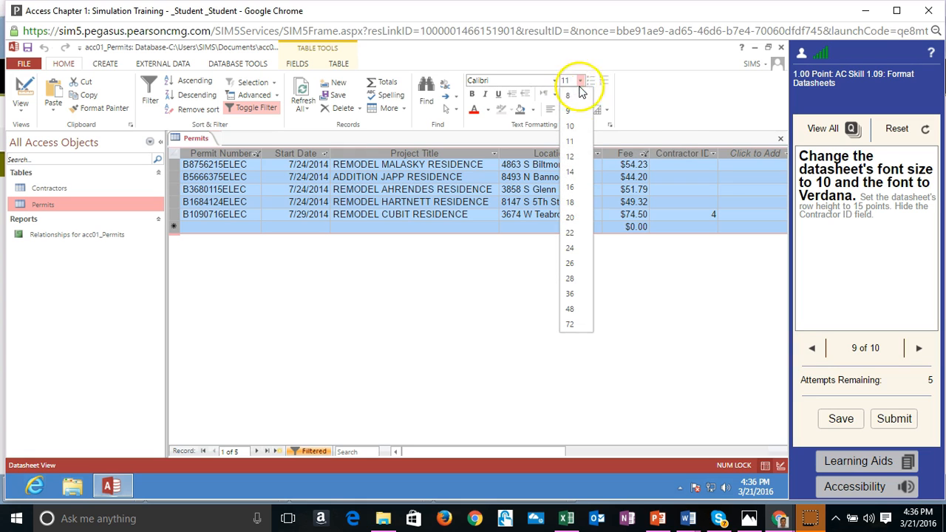
pyautogui.click(576, 129)
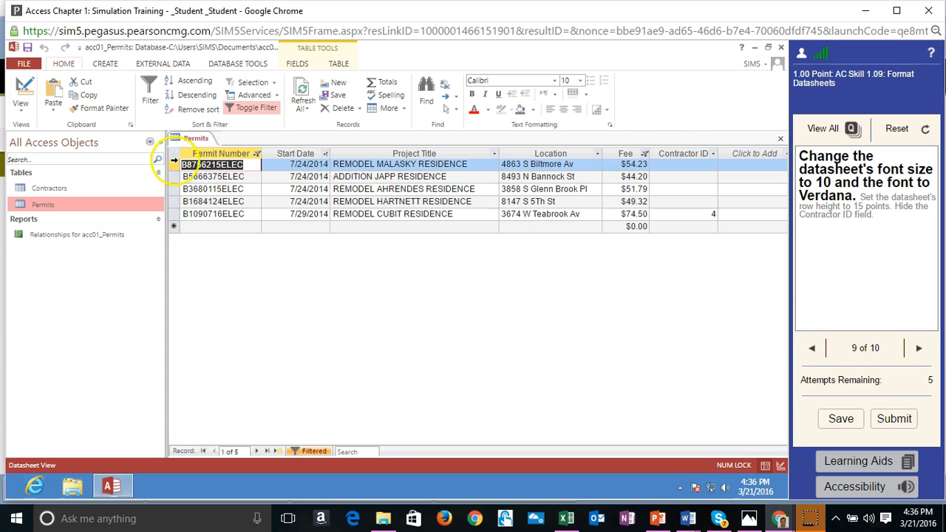
pyautogui.click(174, 157)
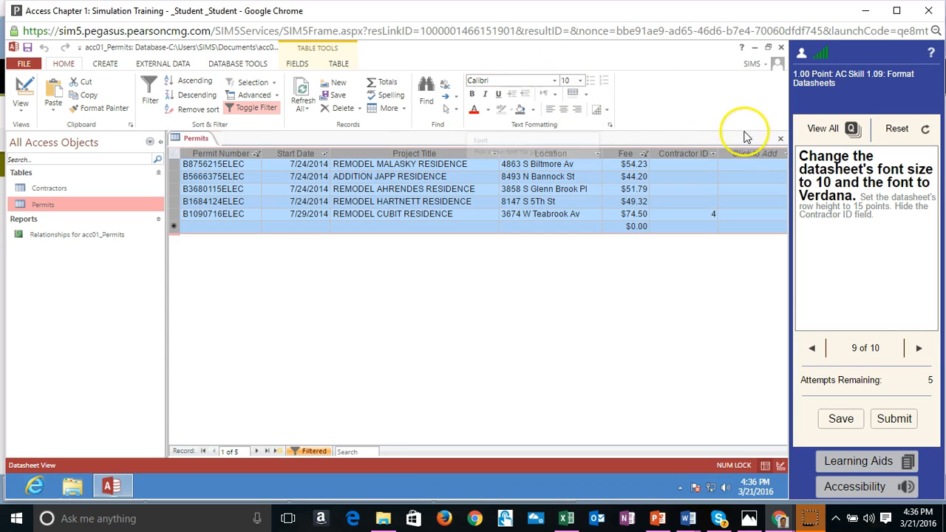
pyautogui.click(555, 82)
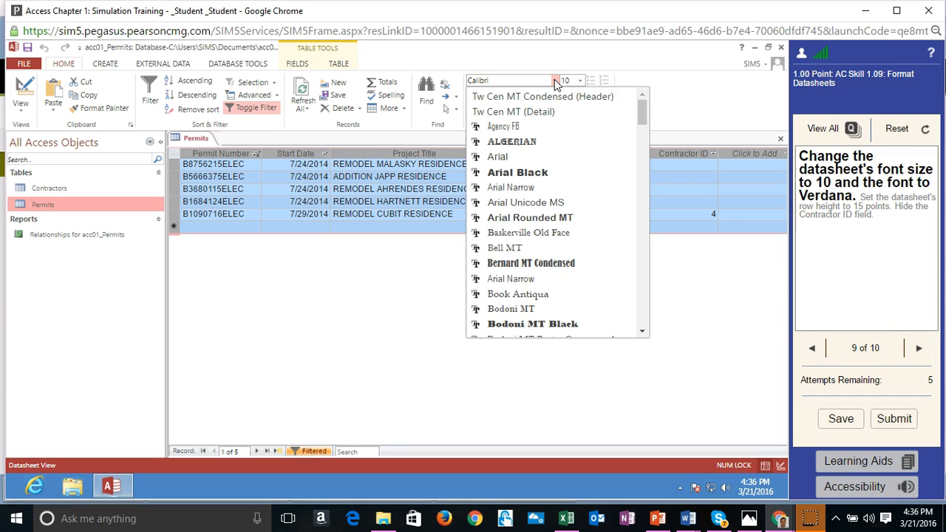
pyautogui.moveTo(643, 116); pyautogui.dragTo(630, 320)
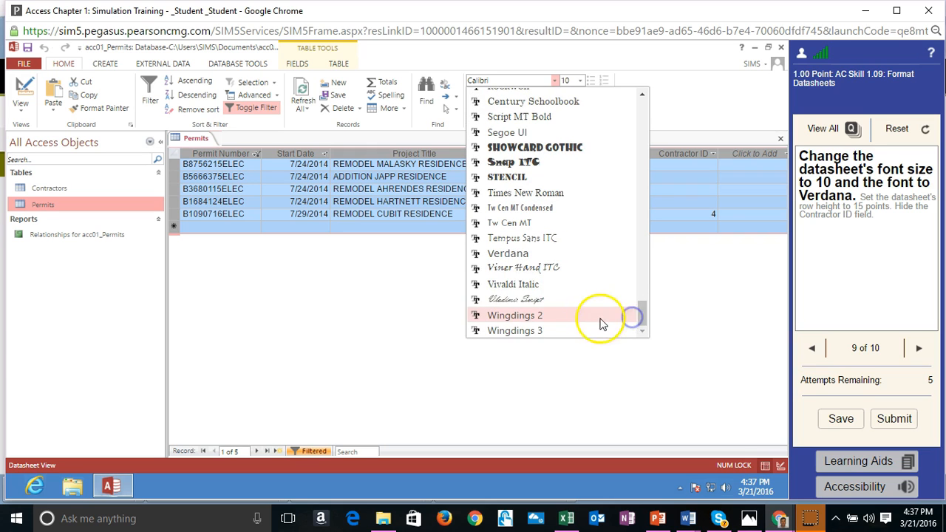
pyautogui.click(526, 254)
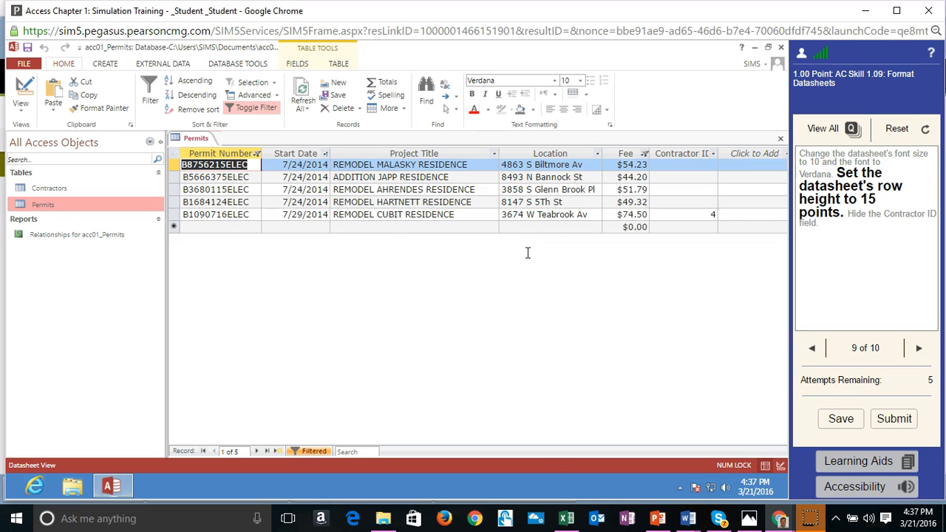
# Set the row height of the entire Permits datasheet to 15 points.
pyautogui.moveTo(822, 215)
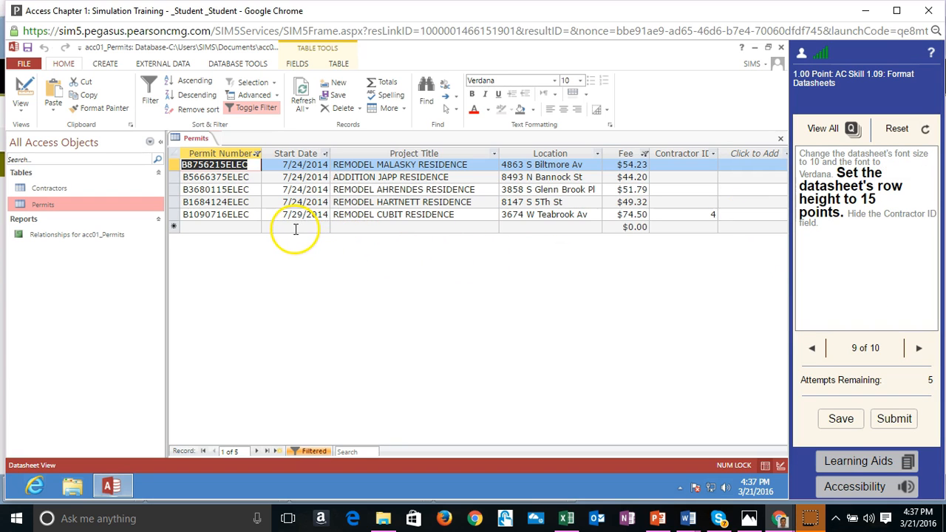
pyautogui.click(174, 153)
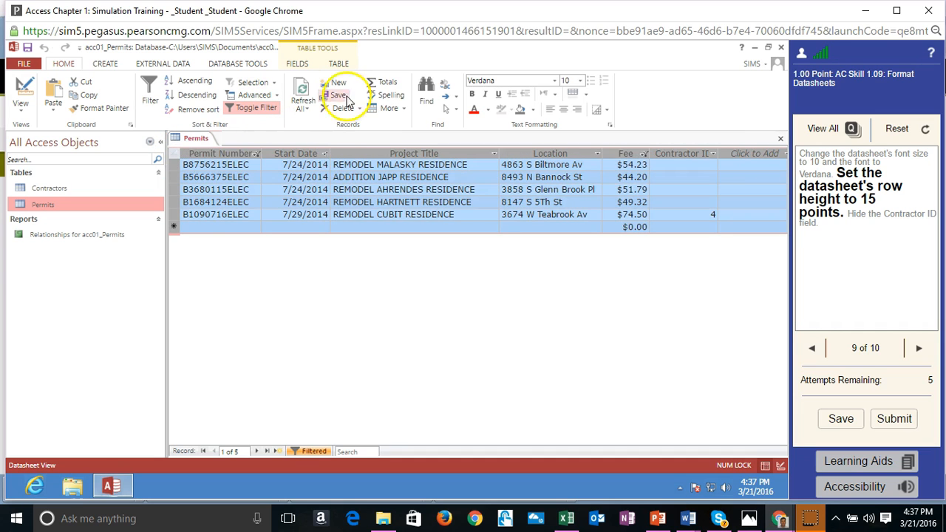
pyautogui.click(389, 109)
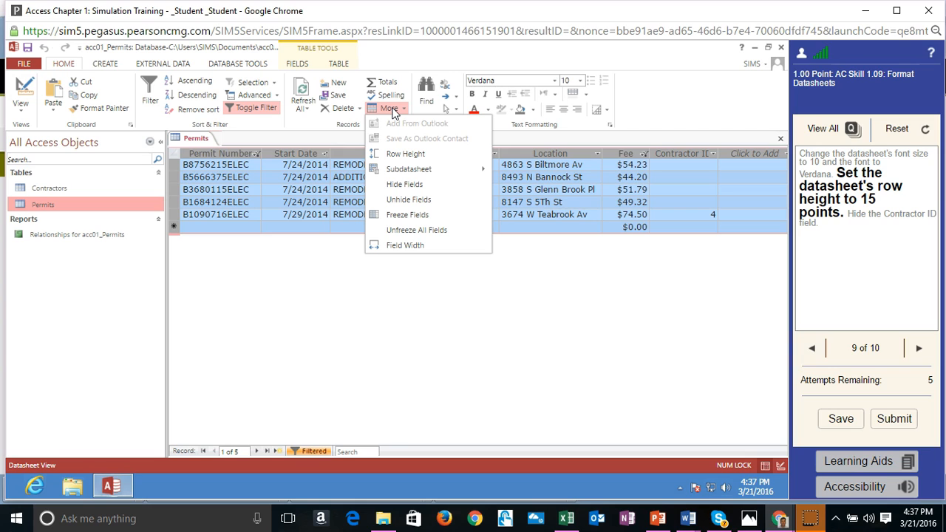
pyautogui.click(406, 155)
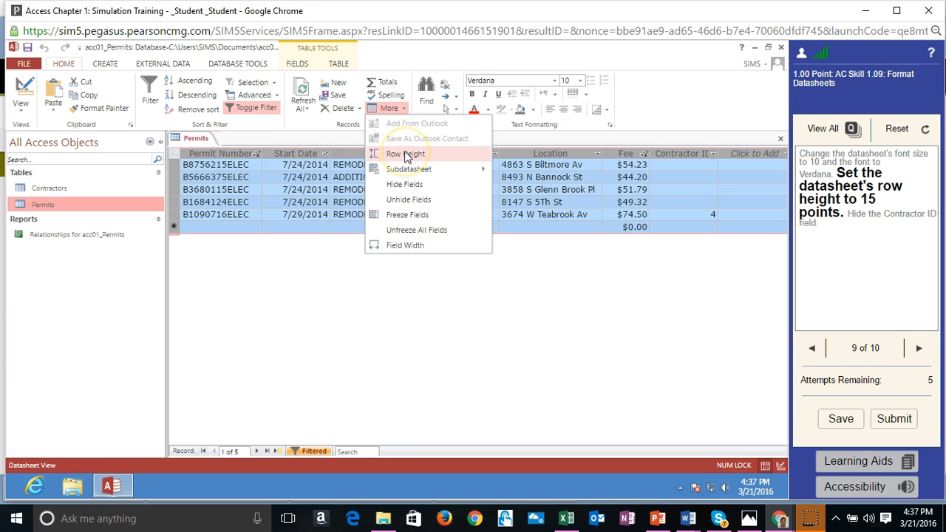
pyautogui.click(406, 155)
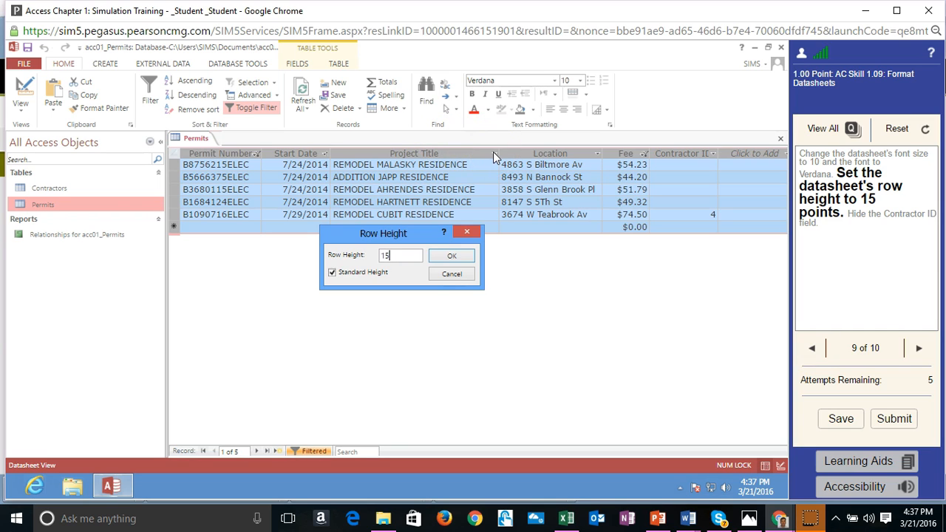
pyautogui.click(457, 259)
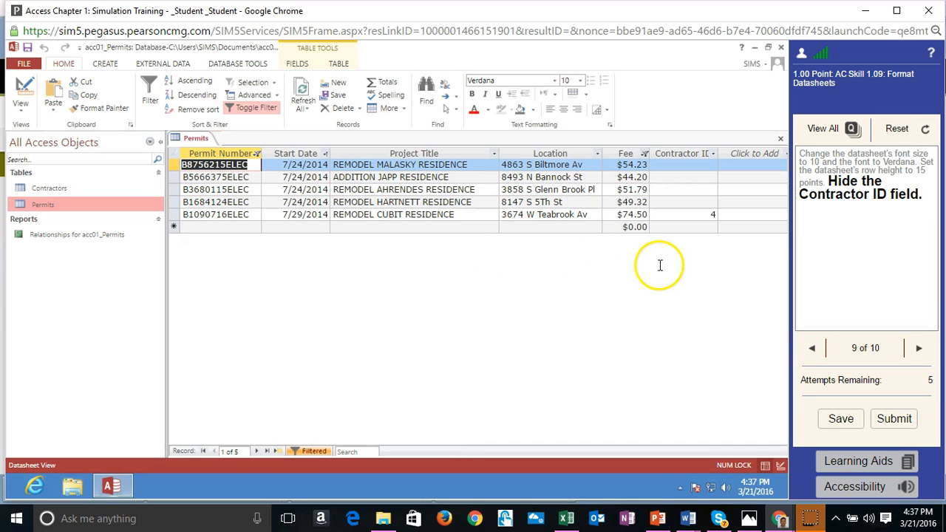
# Hide the Contractor ID field in the Permits datasheet.
pyautogui.click(682, 154)
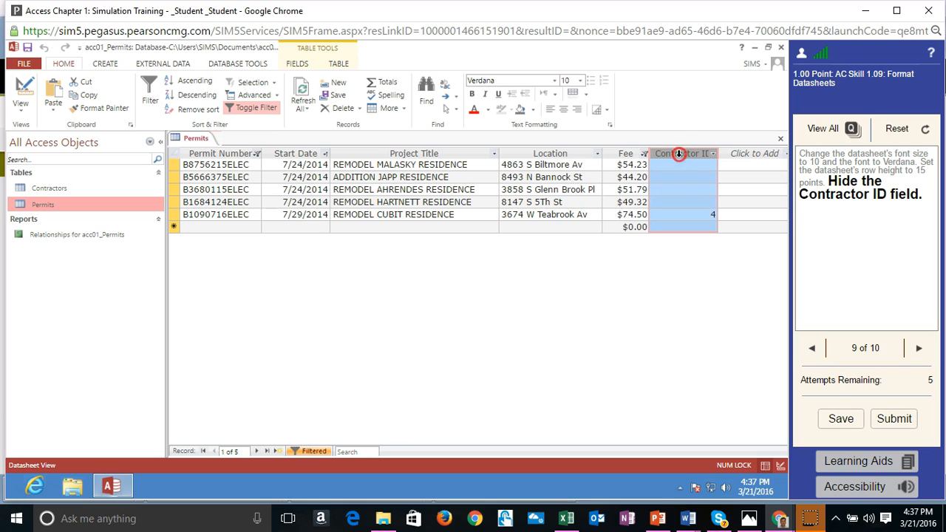
pyautogui.rightClick(679, 154)
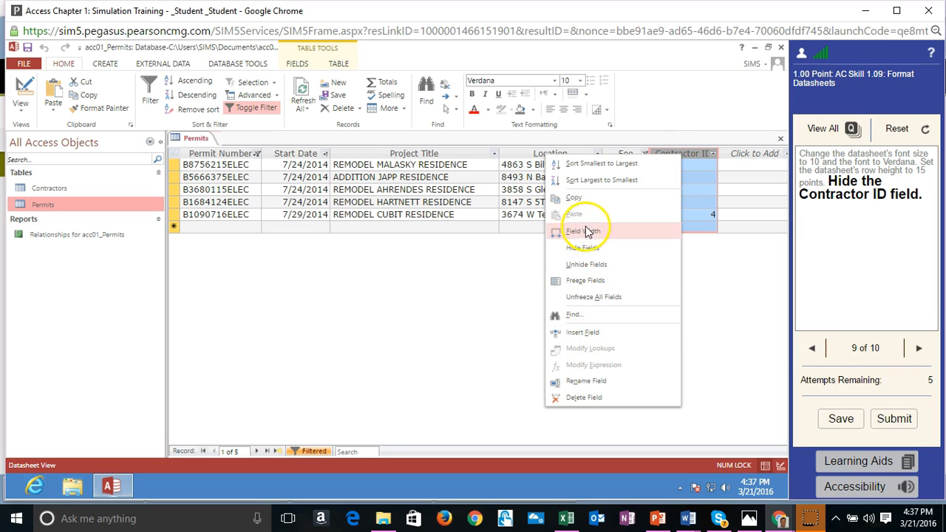
pyautogui.click(586, 252)
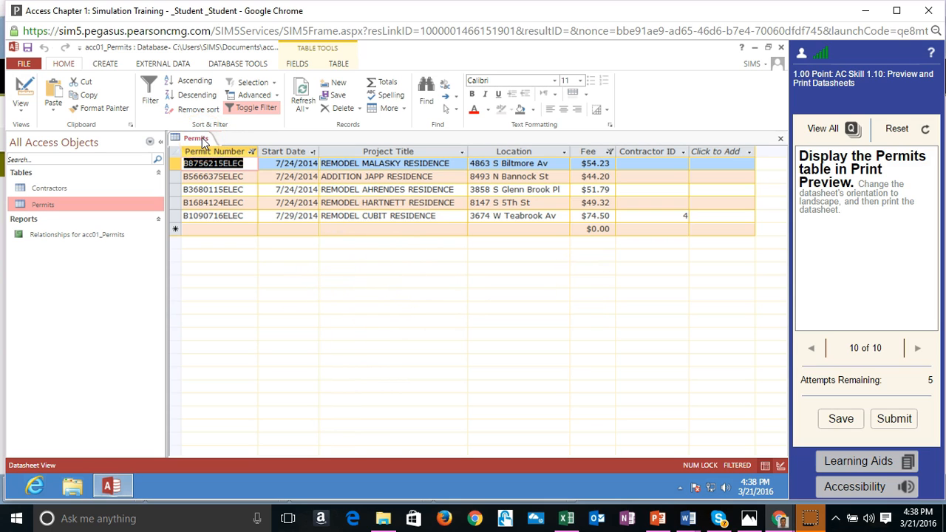
# Display the Permits table in Print Preview and change its page orientation to landscape.
pyautogui.click(26, 64)
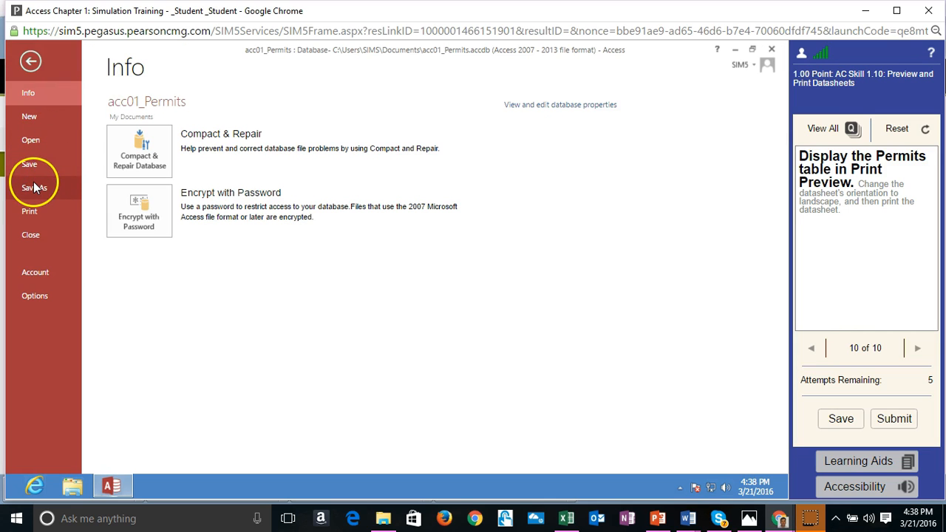
pyautogui.click(30, 213)
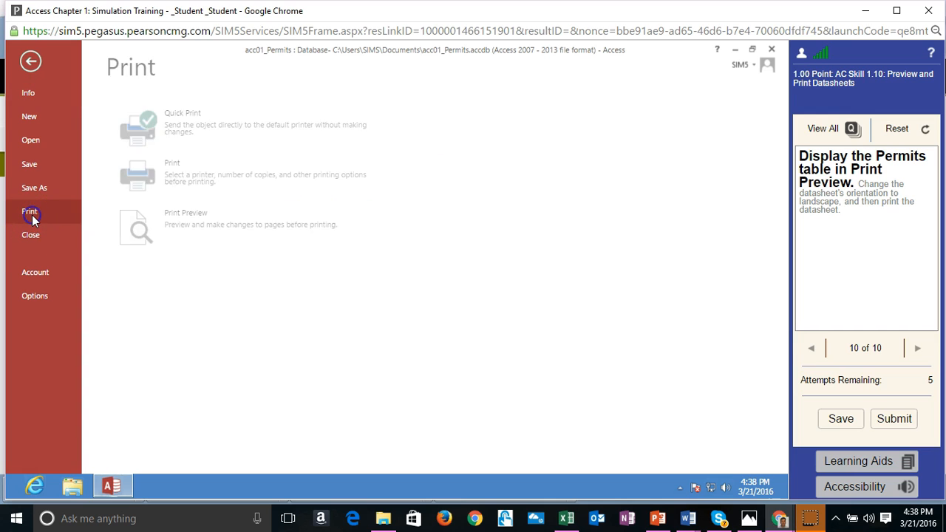
pyautogui.click(208, 224)
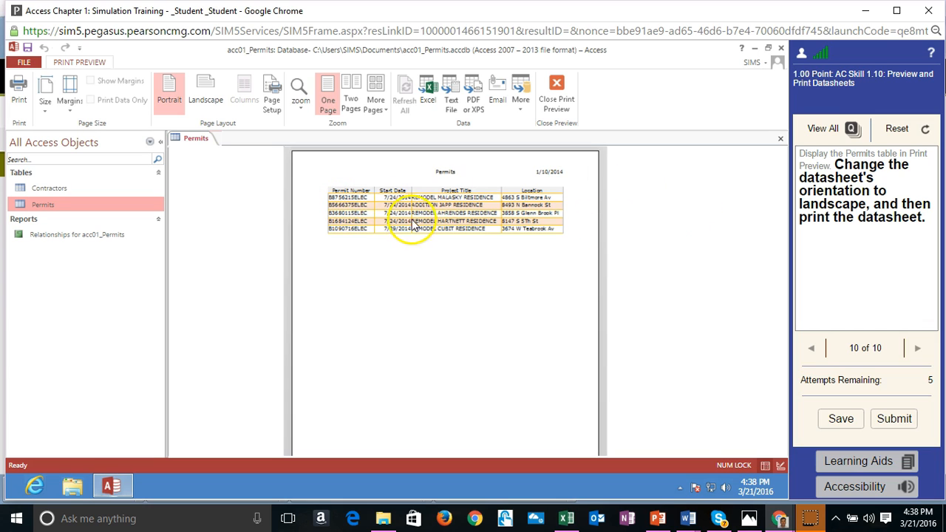
pyautogui.click(208, 97)
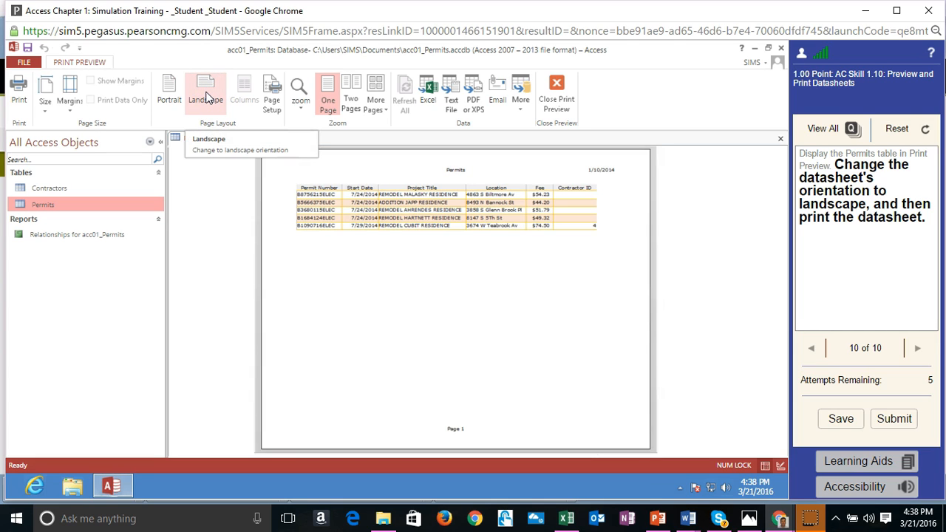
pyautogui.click(208, 98)
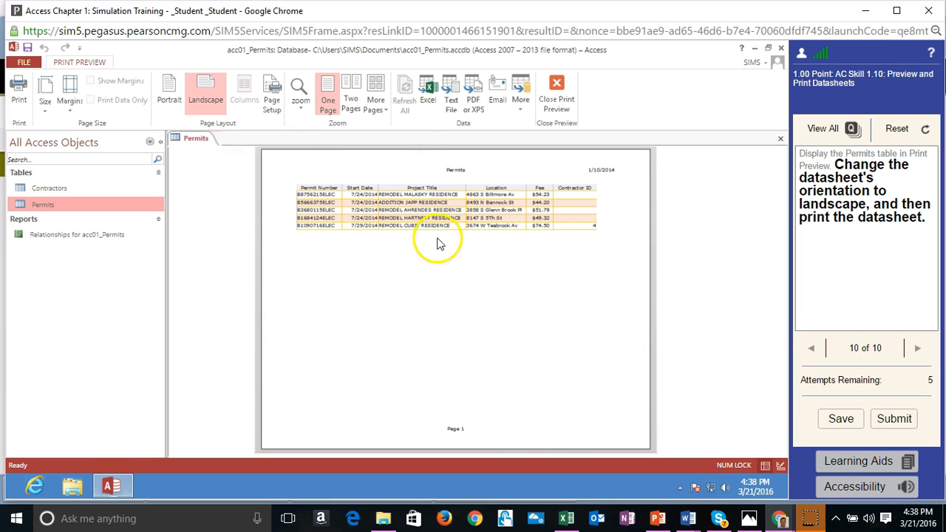
# Print the Permits datasheet with the default print settings and submit the completed assignment.
pyautogui.click(19, 89)
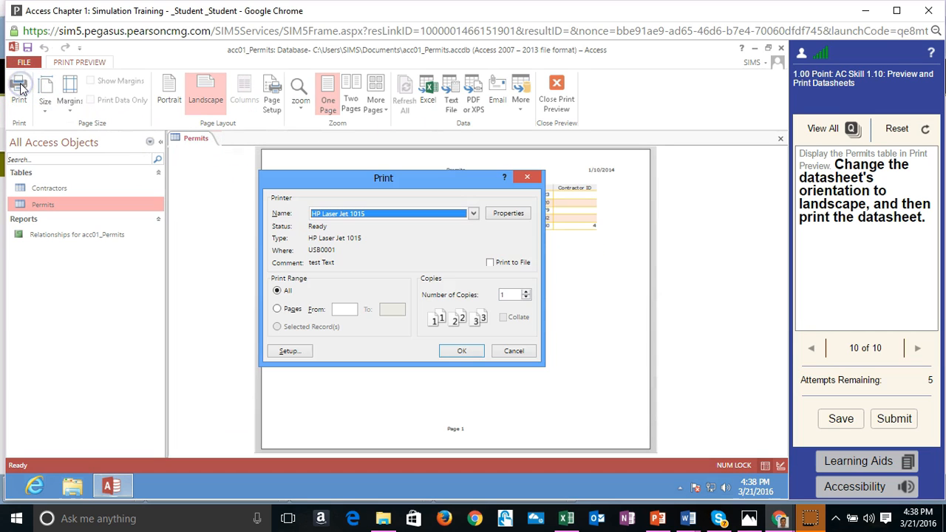
pyautogui.click(460, 353)
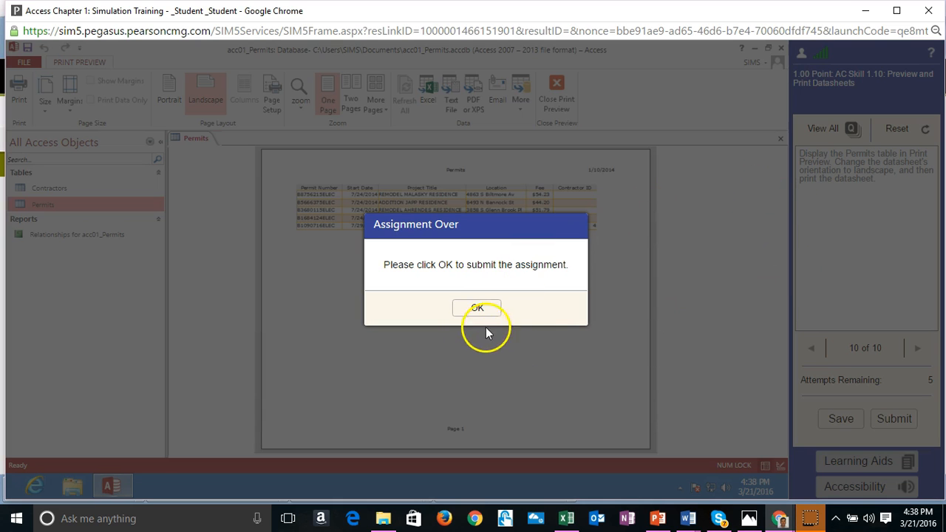
pyautogui.click(478, 309)
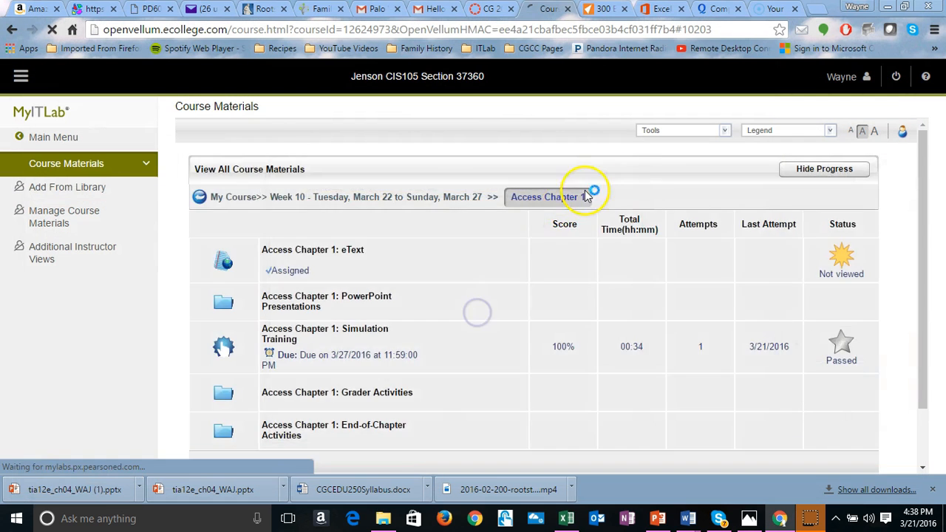